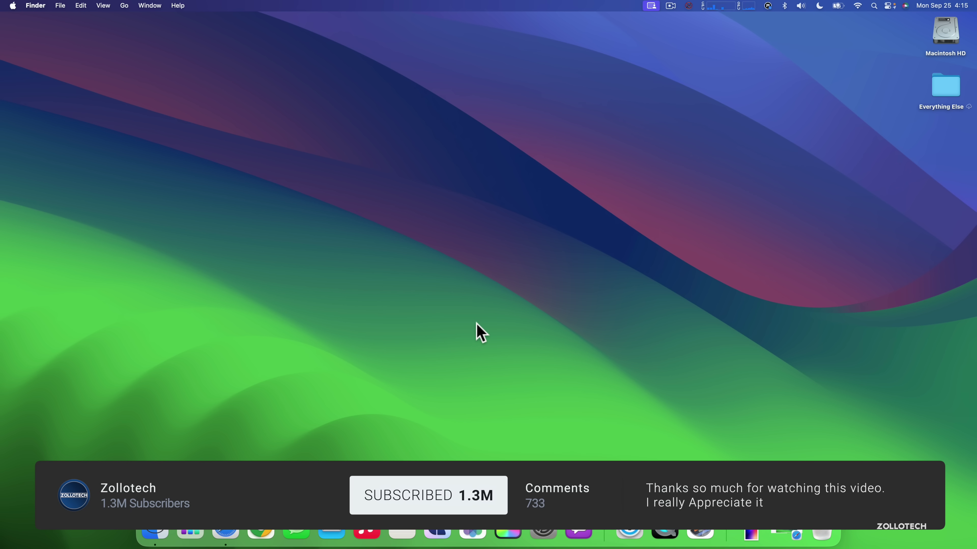
View the macOS Sonoma compatible devices page in Safari and close the browser to return to the desktop
click(791, 531)
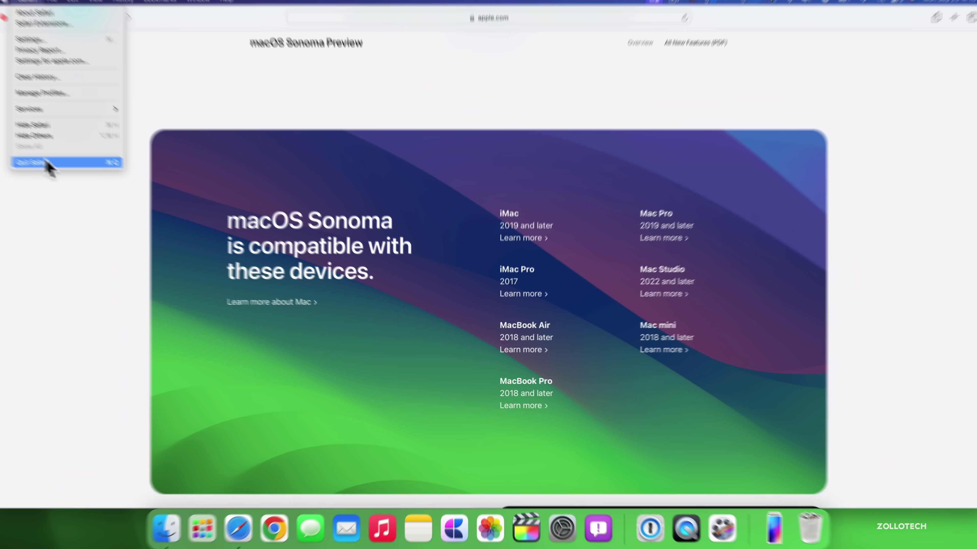
click(56, 170)
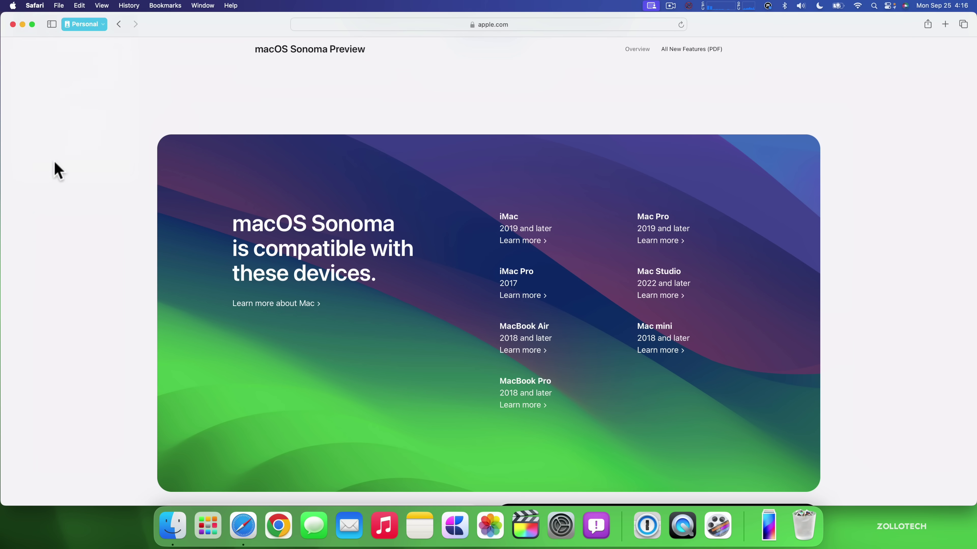
key(super+h)
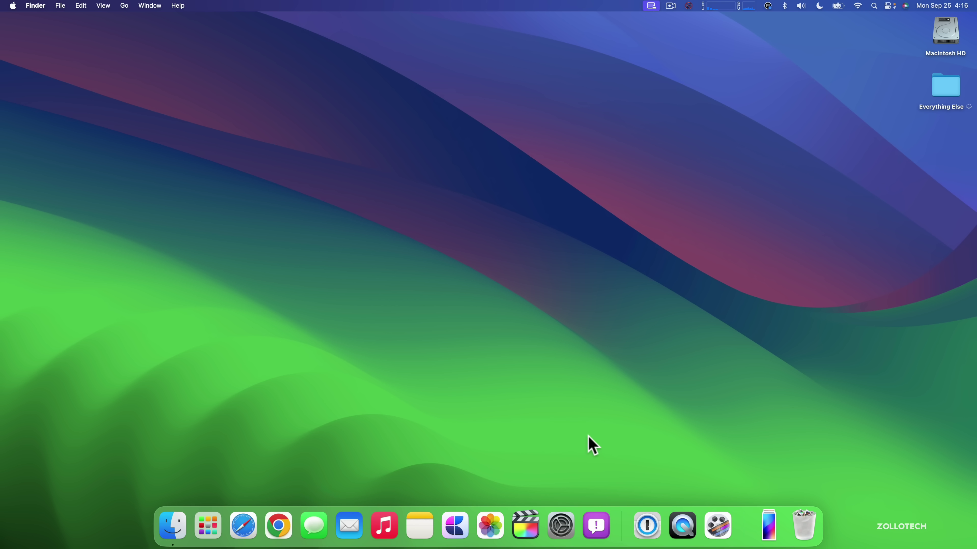
Open System Settings, visit Accessibility, and navigate back and forward between it and the Appearance settings
click(560, 524)
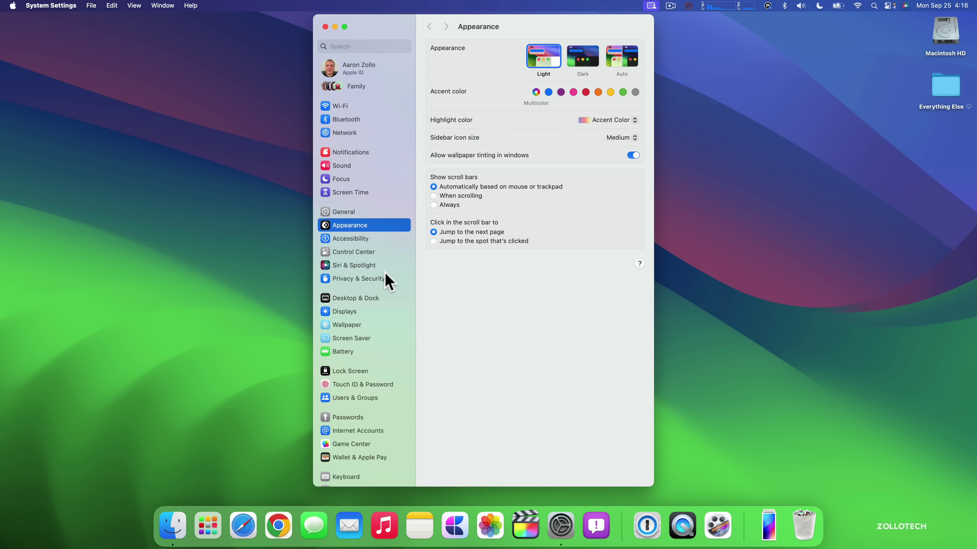
click(346, 237)
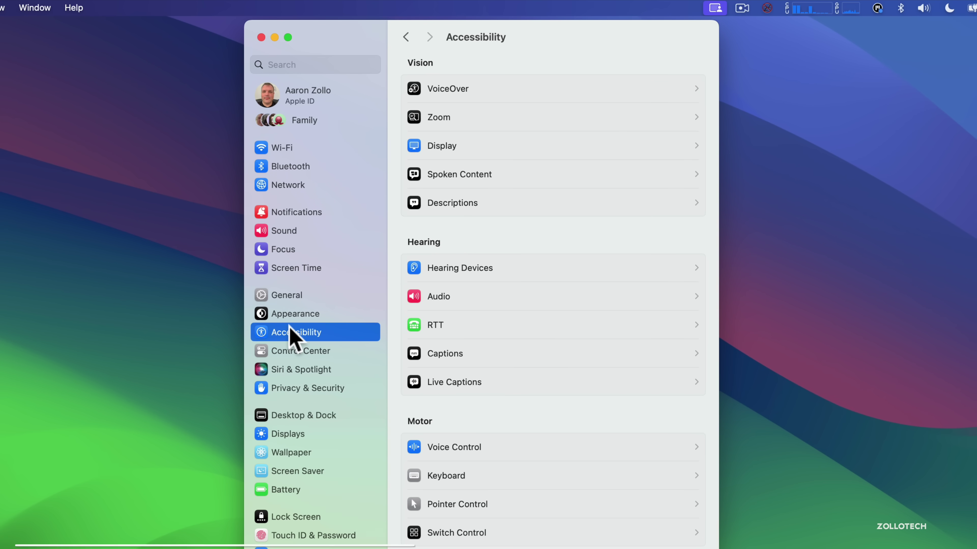
click(409, 41)
click(431, 40)
click(408, 41)
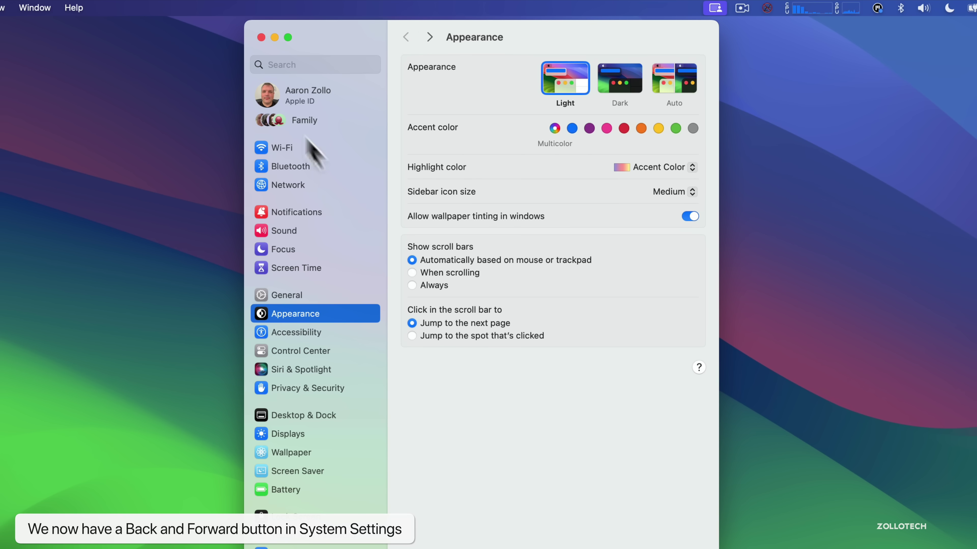
Set the wallpaper to Sonoma Horizon from the Landscape collection and lock the screen to preview it
click(299, 453)
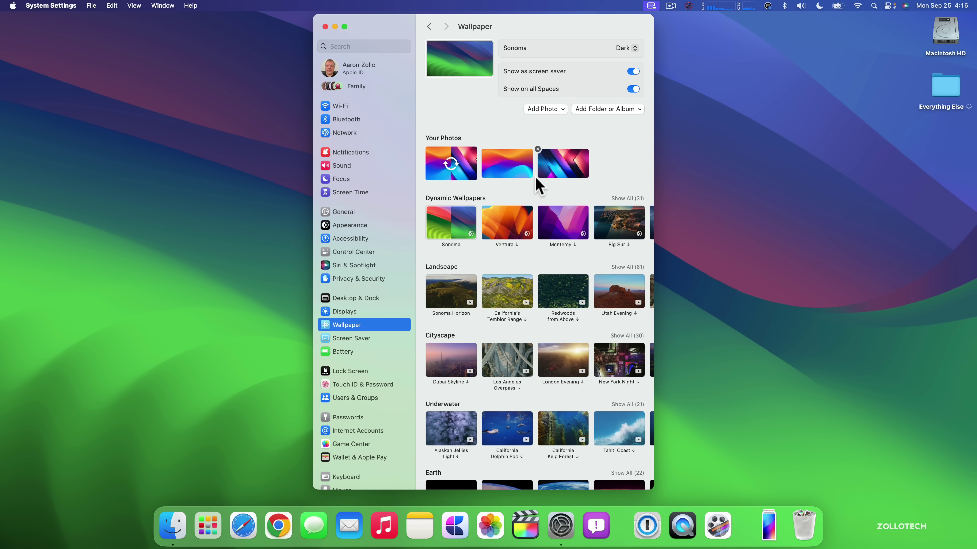
click(626, 48)
click(562, 30)
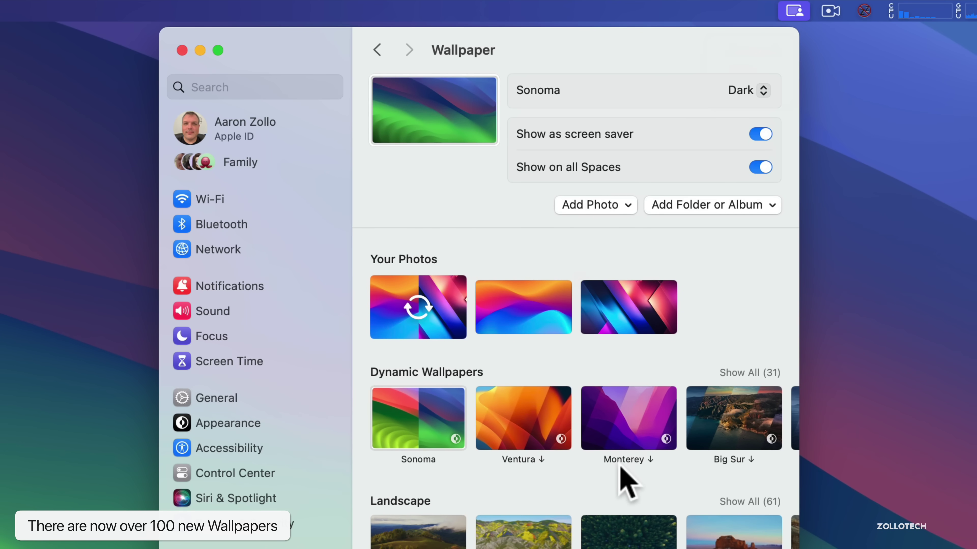
scroll(708, 416, right, 10)
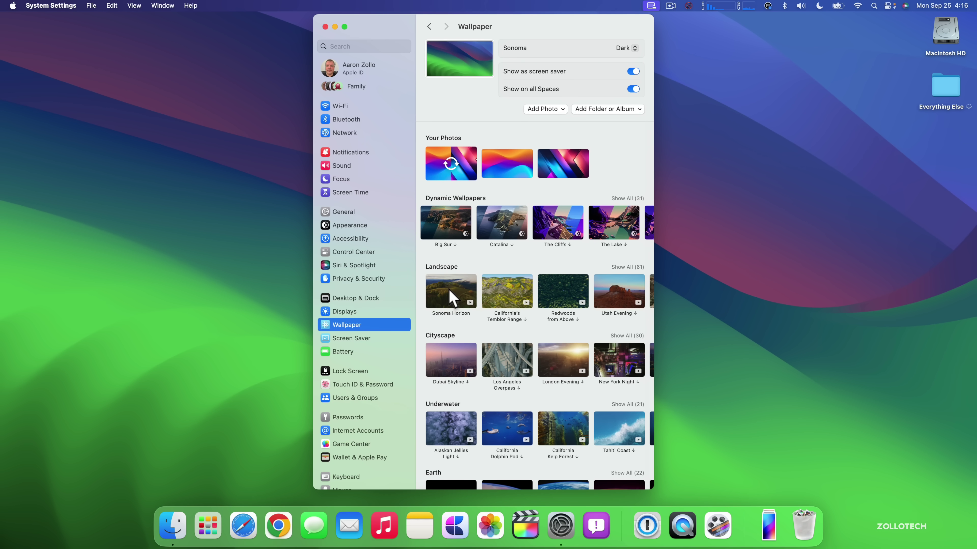
click(448, 289)
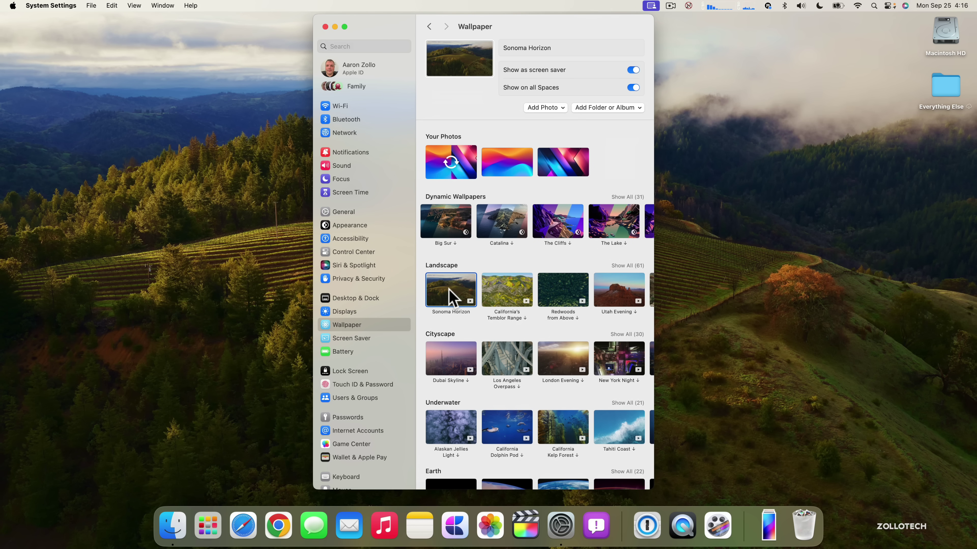
click(334, 26)
key(ctrl+super+q)
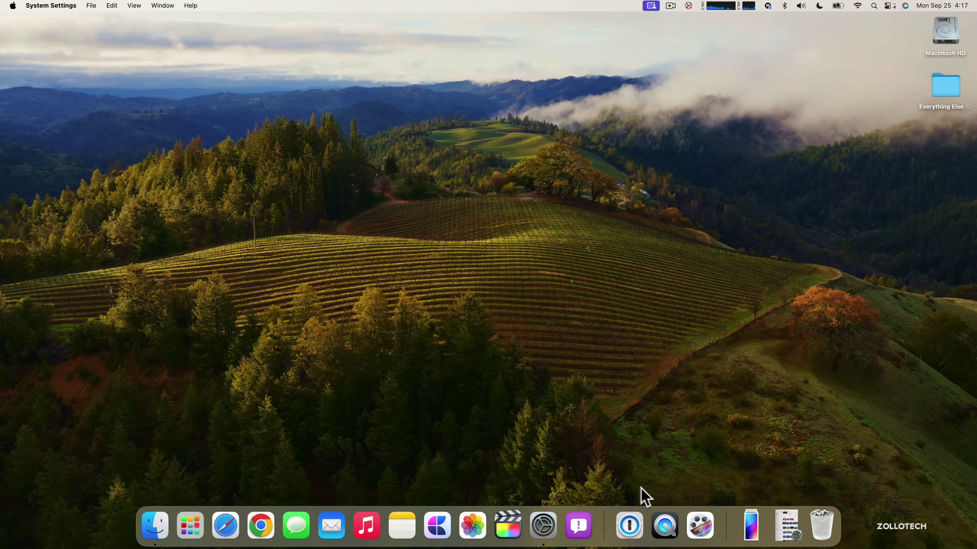
Show all Landscape wallpapers in System Settings and set the wallpaper to Patagonia River
click(543, 524)
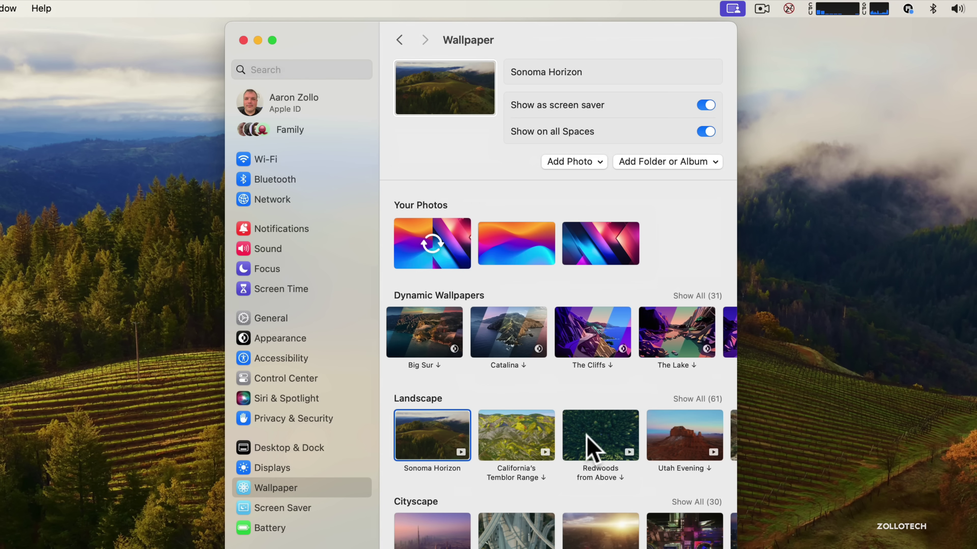
scroll(591, 431, right, 5)
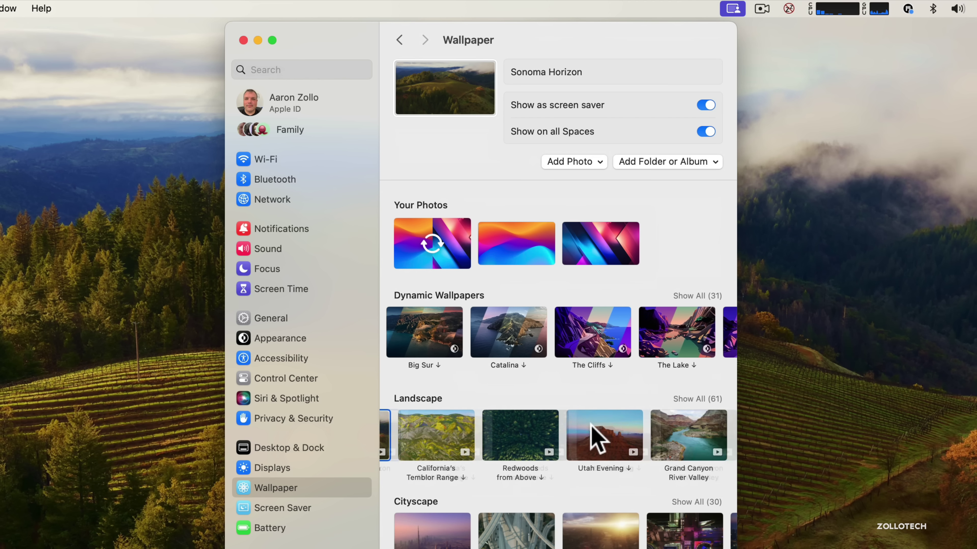
scroll(592, 435, right, 3)
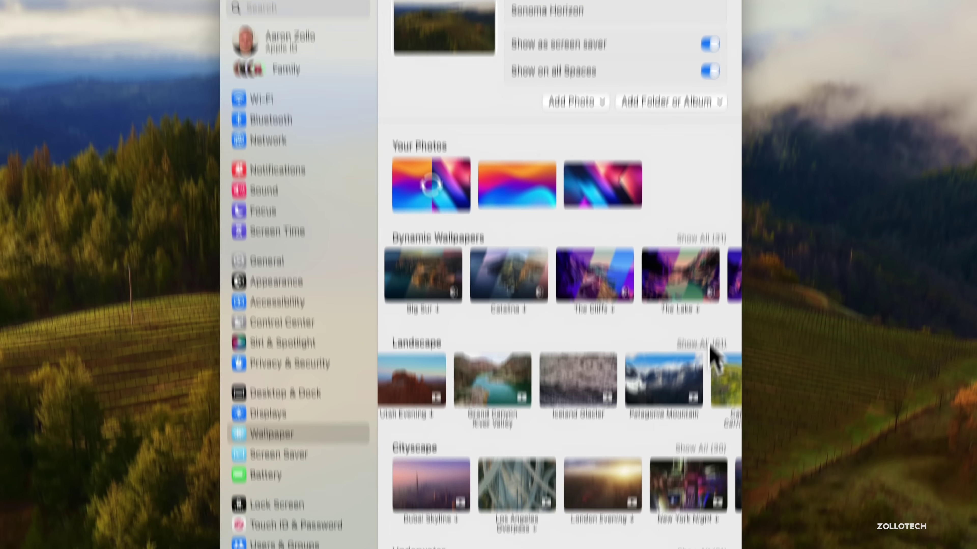
click(706, 401)
scroll(636, 520, down, 10)
scroll(649, 306, down, 8)
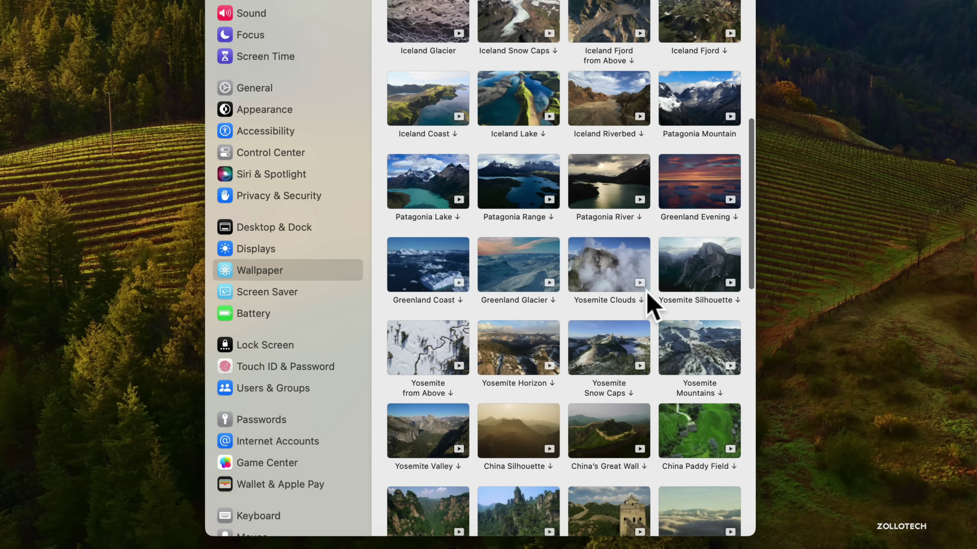
click(597, 182)
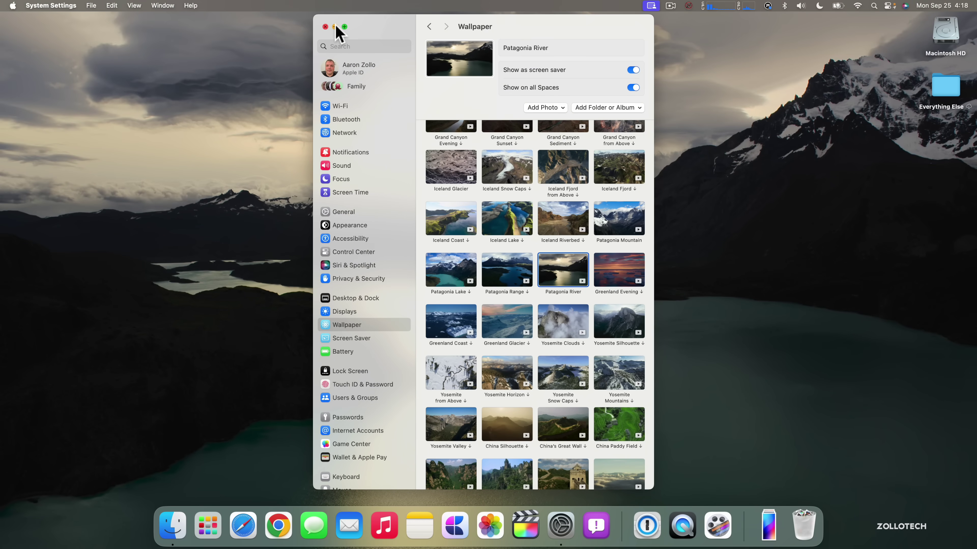
Minimize the settings window and lock the screen to view the Patagonia River wallpaper in motion
click(335, 26)
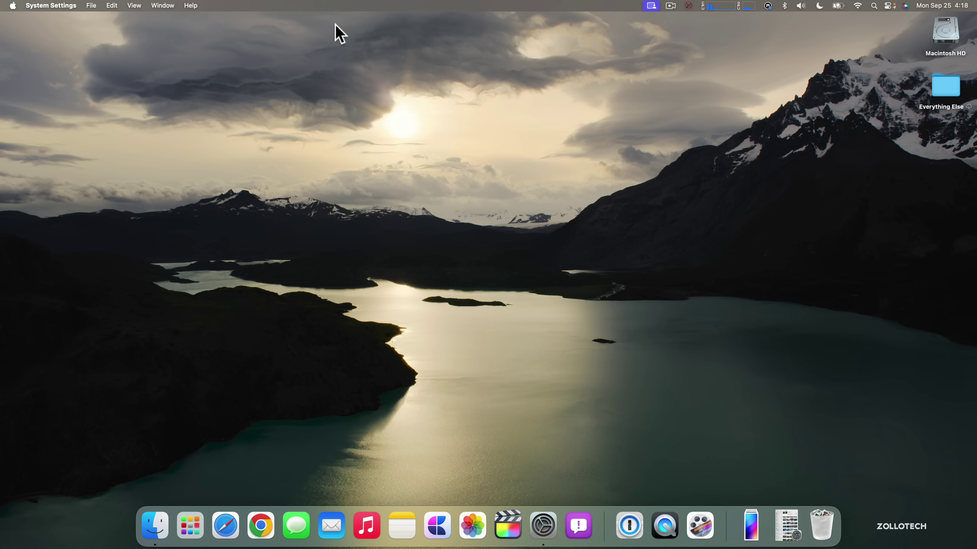
key(ctrl+super+q)
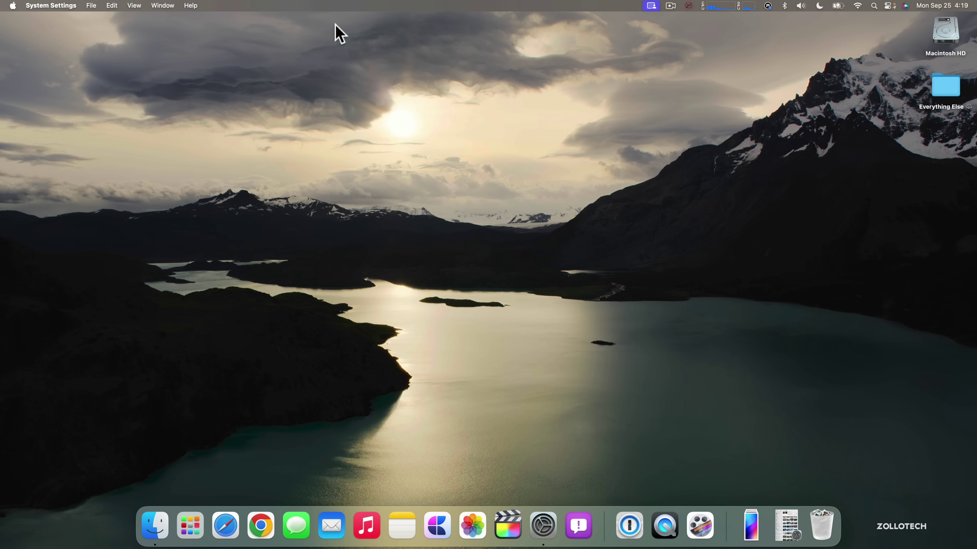
key(ctrl+super+q)
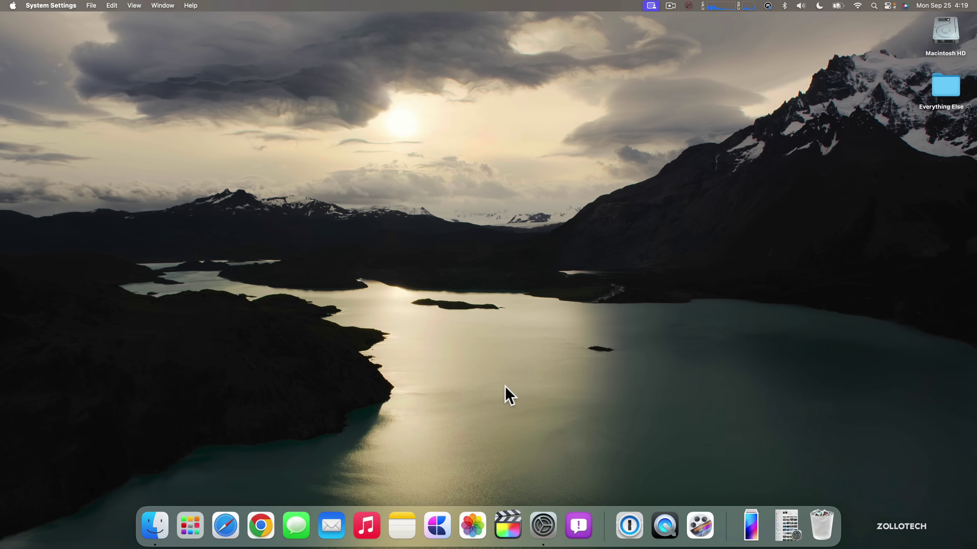
Reopen the wallpaper settings and browse the complete Cityscape wallpaper collection
click(542, 525)
scroll(502, 288, down, 10)
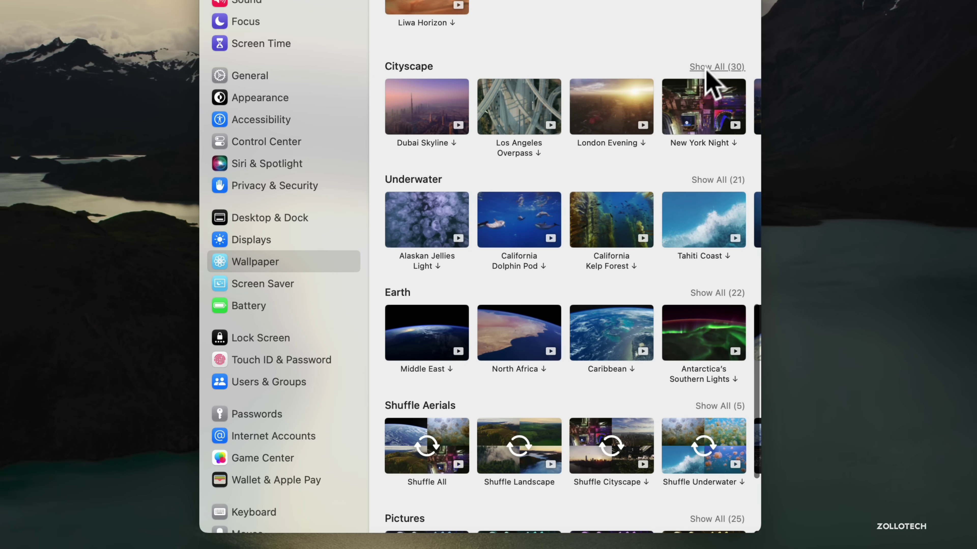
click(729, 70)
scroll(661, 254, down, 8)
scroll(664, 256, up, 6)
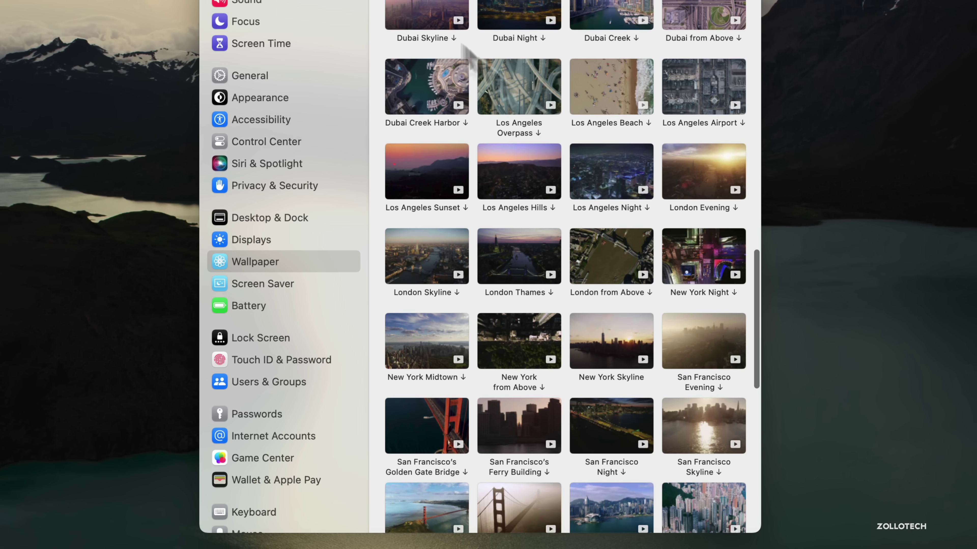
scroll(551, 268, down, 5)
scroll(551, 261, down, 3)
scroll(556, 271, down, 8)
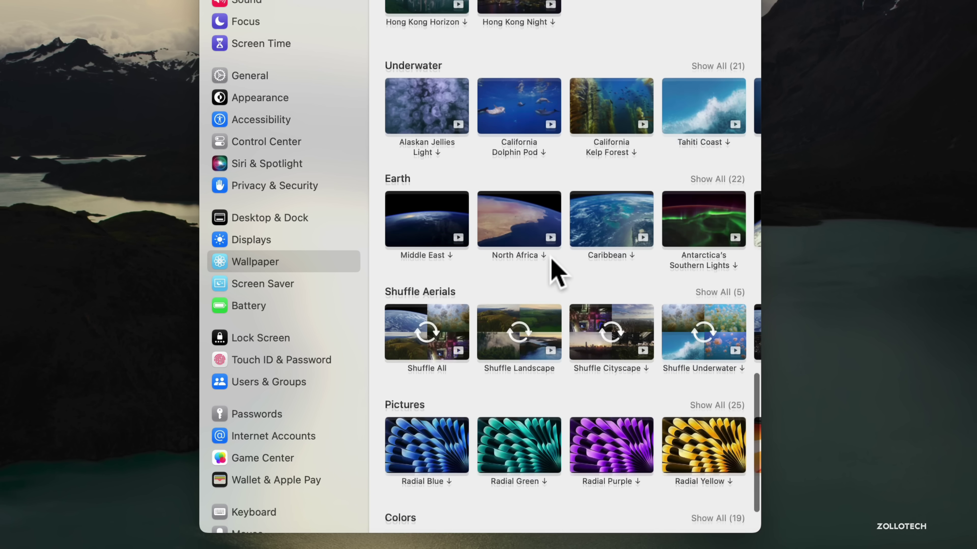
Expand and browse the complete Underwater and Earth wallpaper collections
click(723, 49)
scroll(639, 219, down, 8)
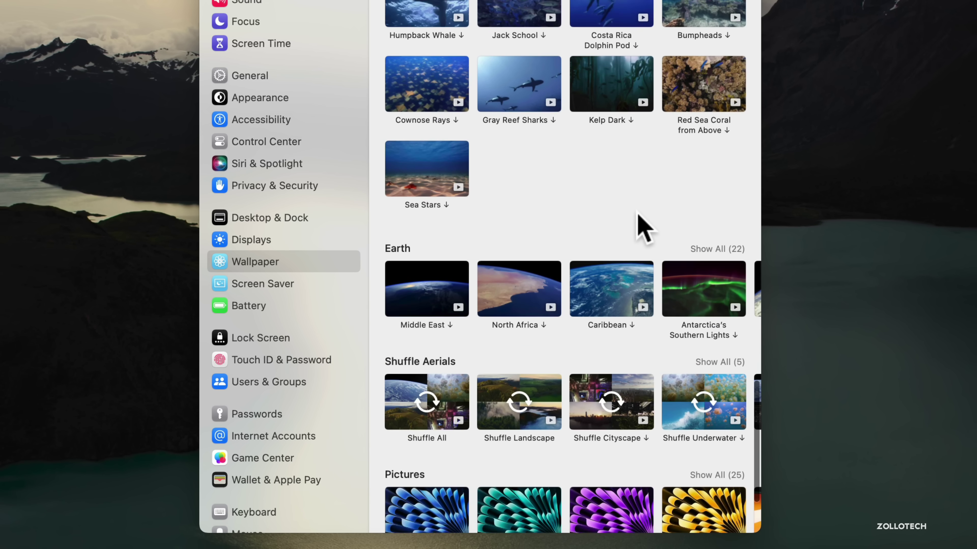
click(722, 244)
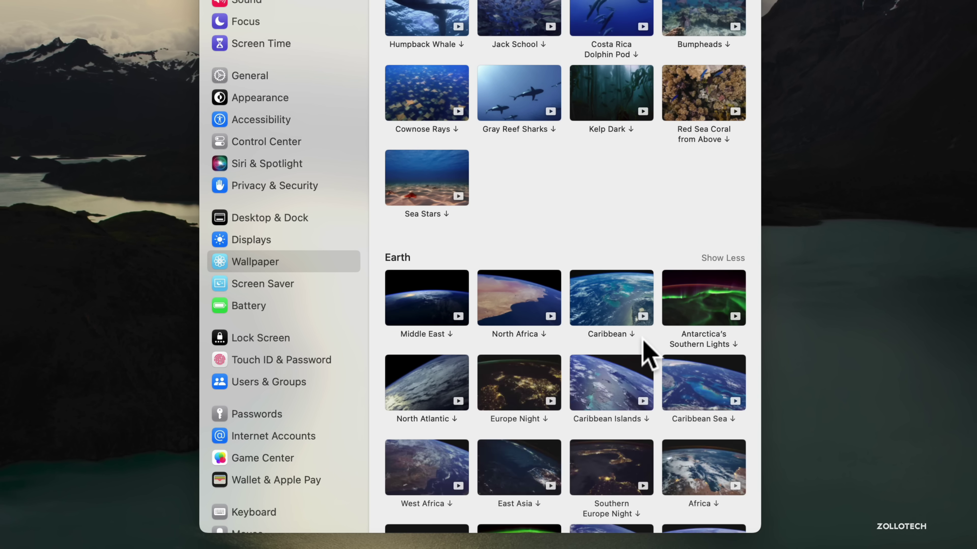
scroll(645, 349, down, 12)
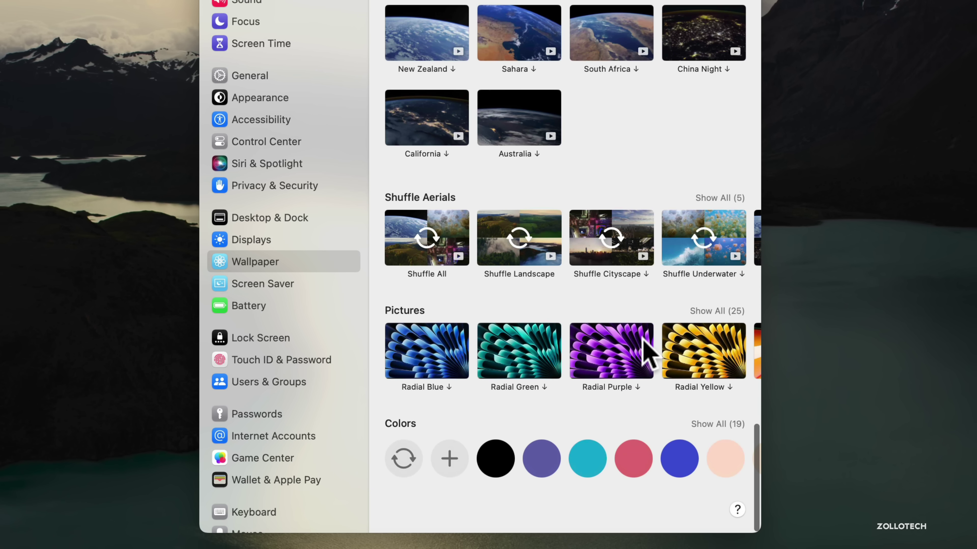
Expand the Shuffle Aerials collection and set the wallpaper to Shuffle All
scroll(587, 251, right, 2)
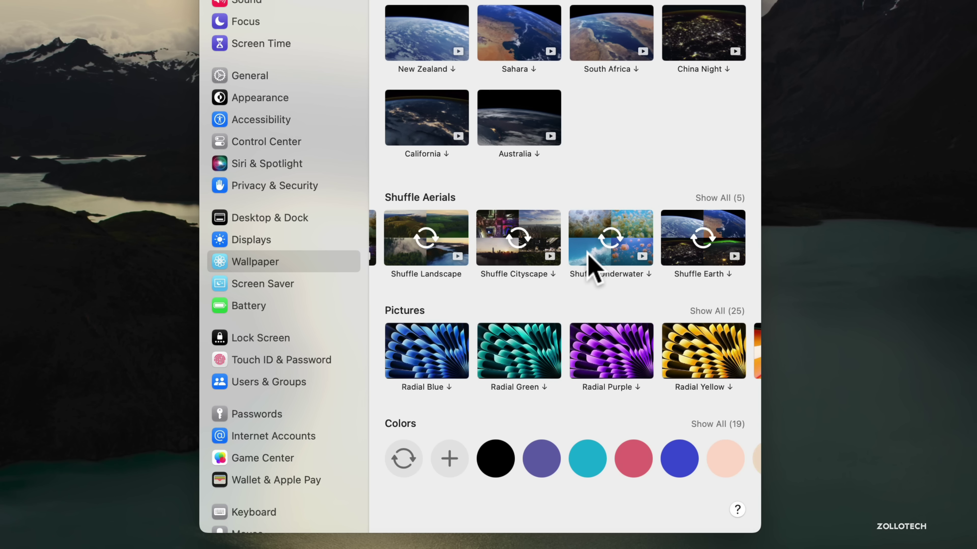
scroll(589, 261, left, 2)
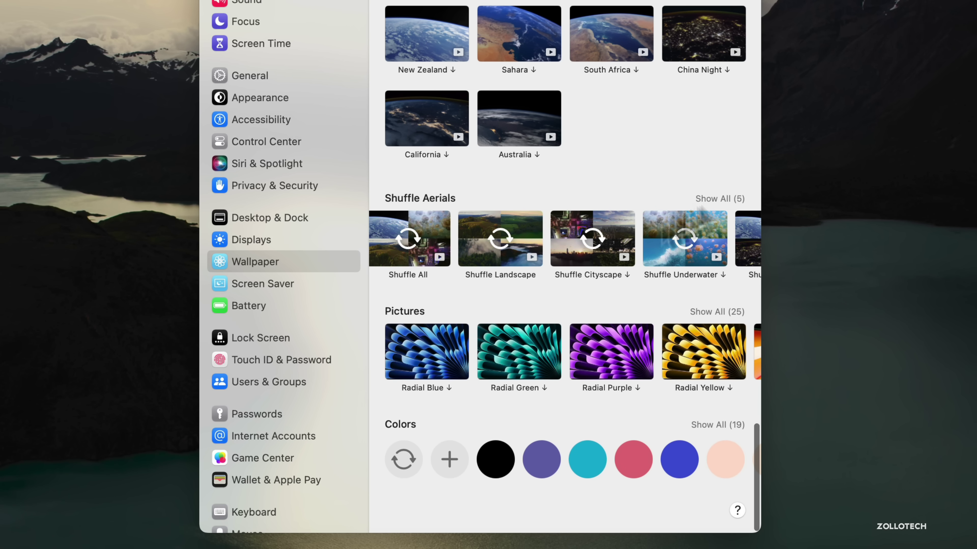
click(722, 198)
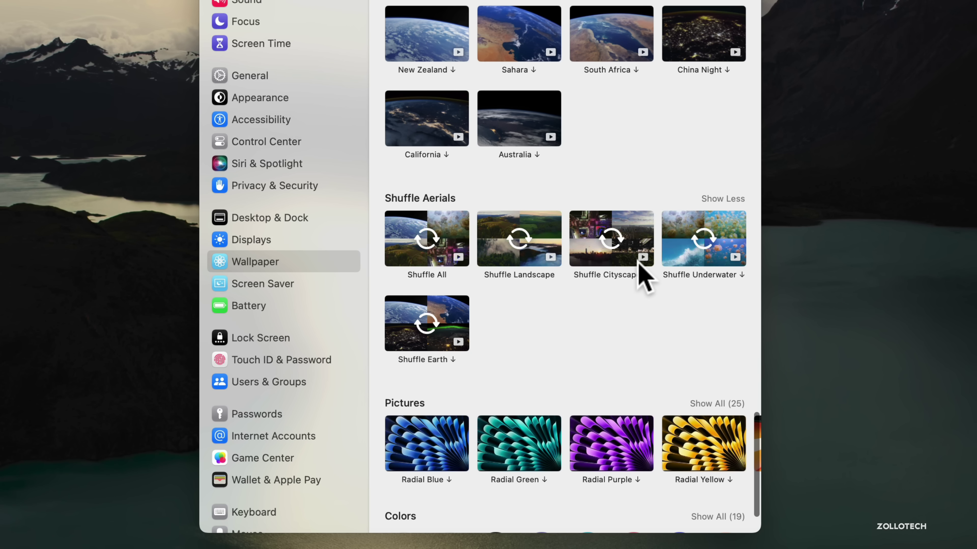
click(409, 244)
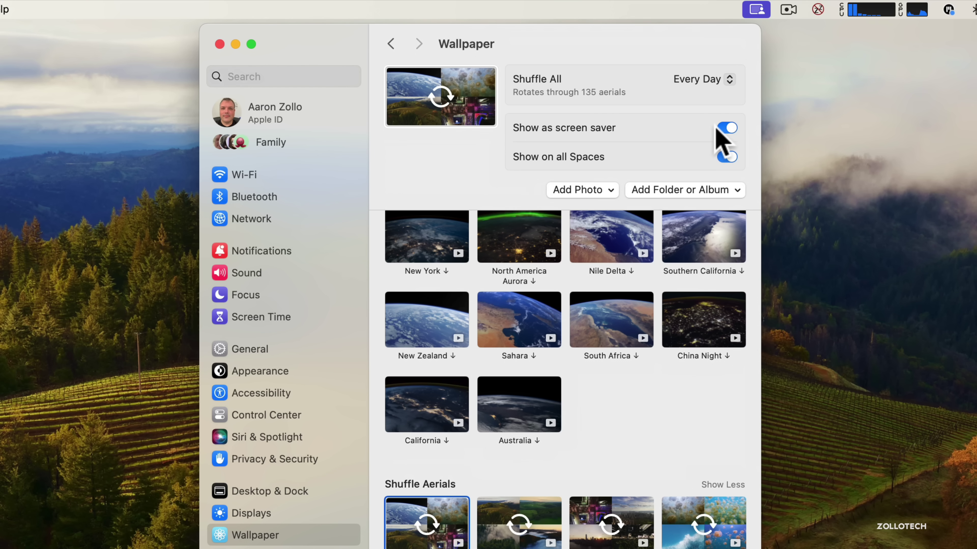
click(724, 128)
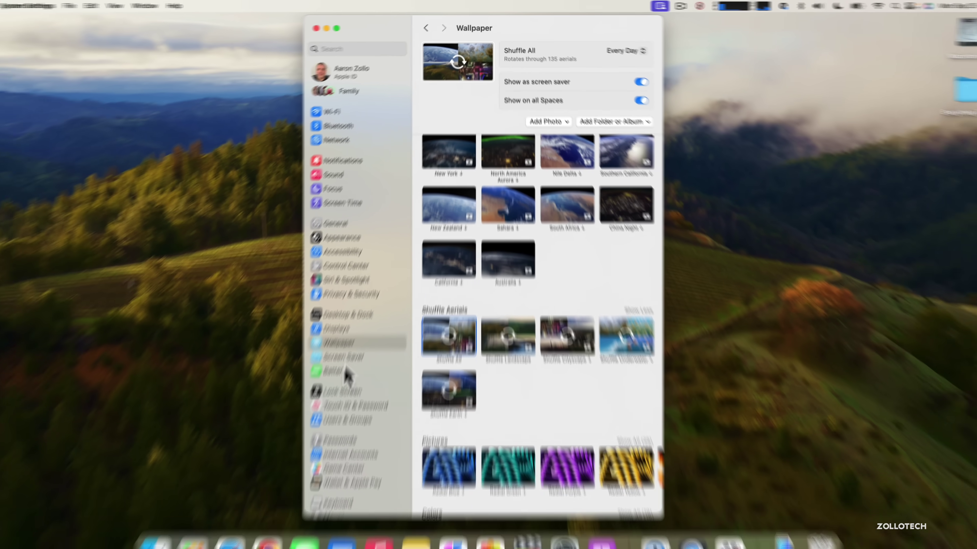
Look through the Screen Saver settings and their collections, and return to the Wallpaper settings
click(263, 548)
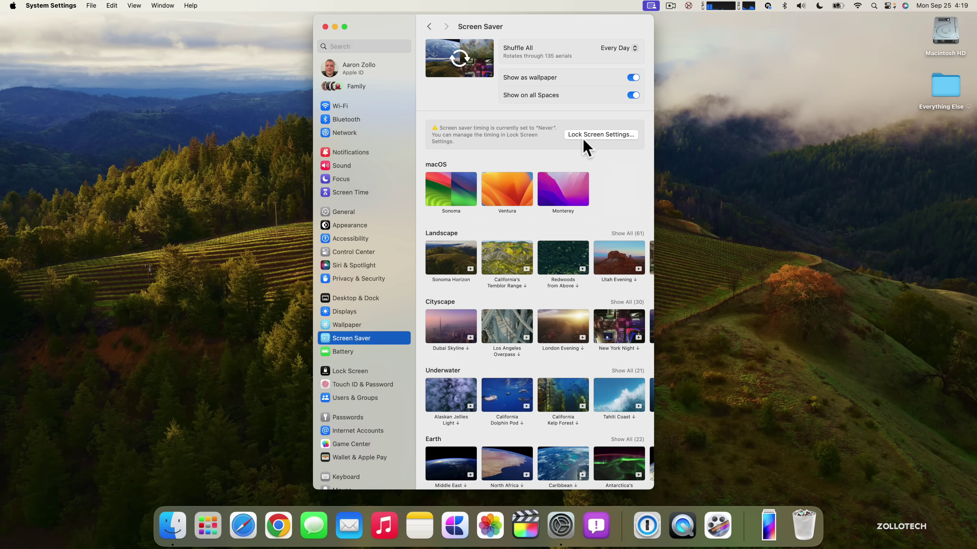
scroll(519, 402, down, 5)
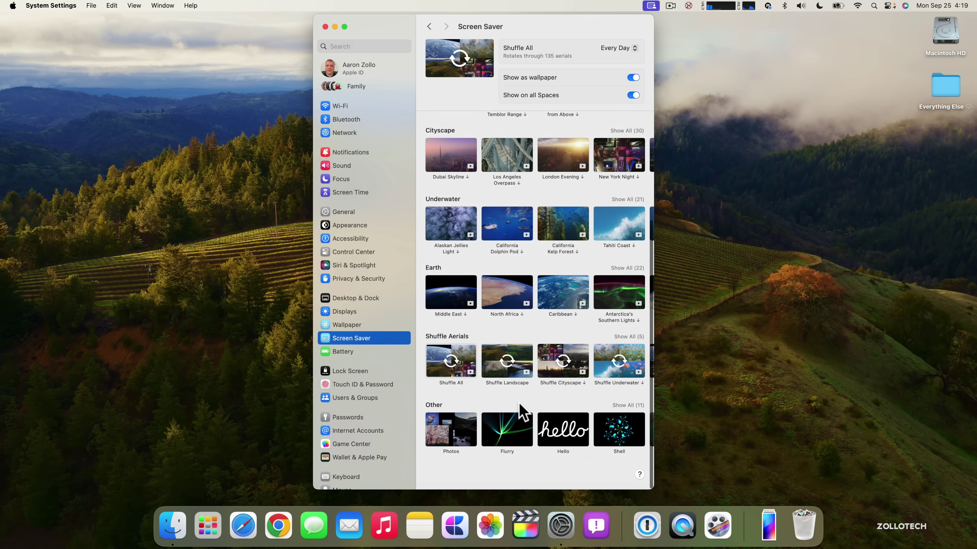
scroll(519, 402, up, 5)
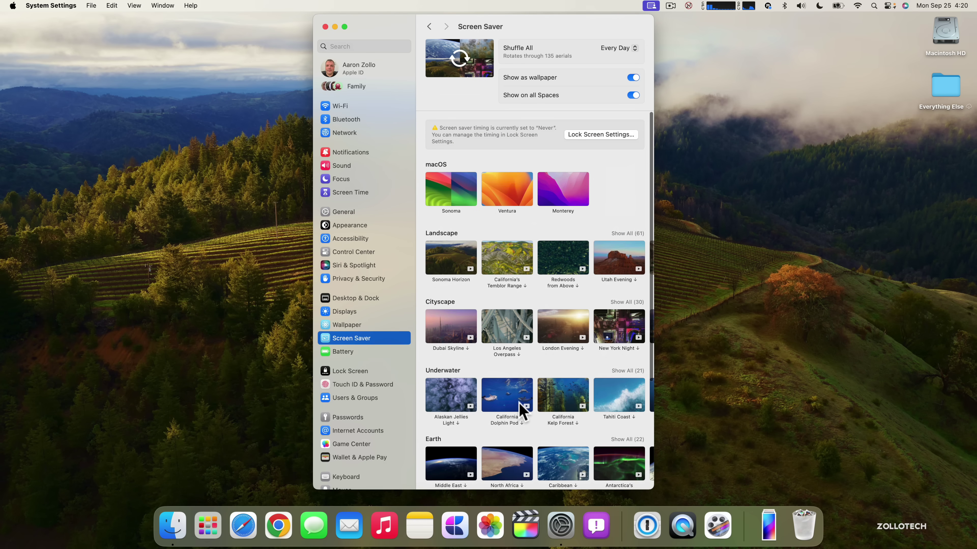
click(347, 325)
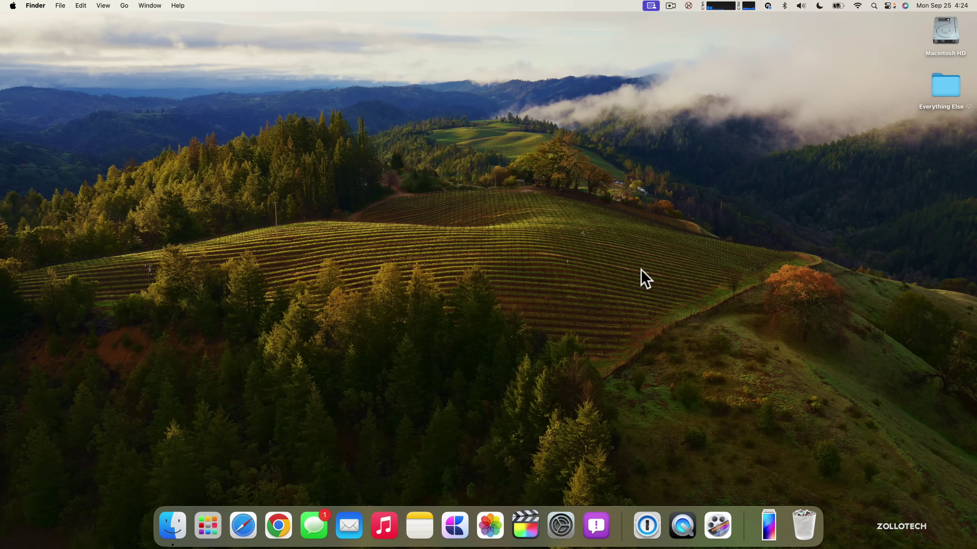
Place the Weather and world clock widgets from Notification Center on the desktop's upper-left area, with the clocks directly below Weather
key(fn+n)
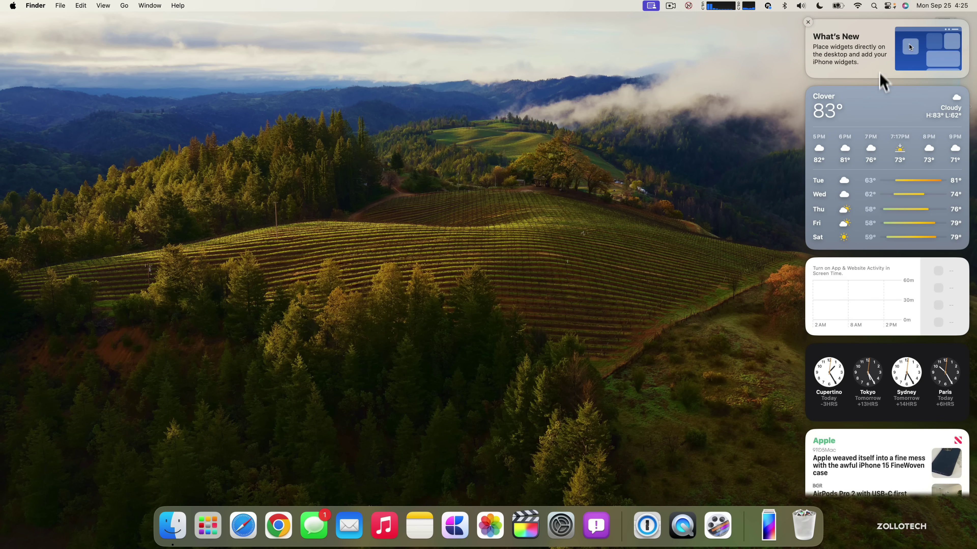
drag(880, 100, 91, 47)
drag(895, 186, 817, 400)
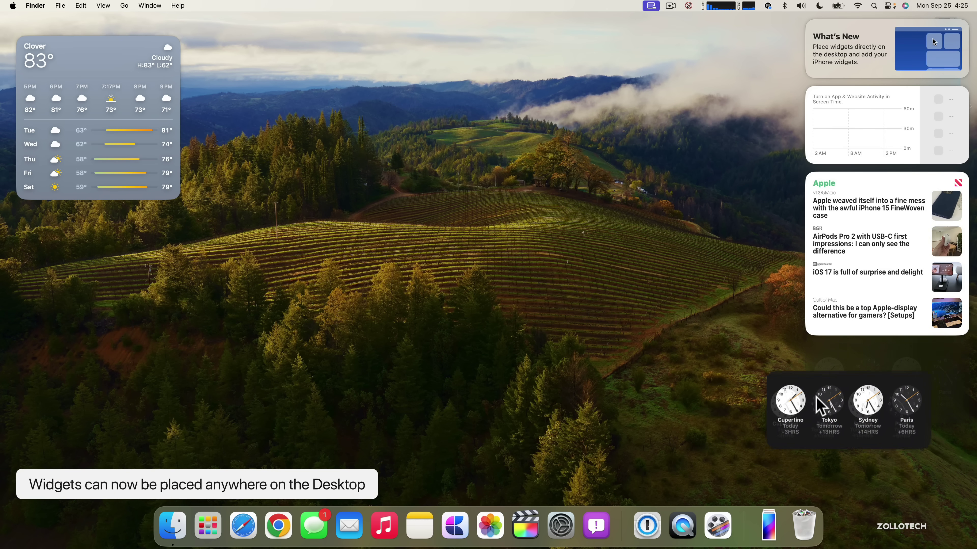
drag(876, 349, 292, 69)
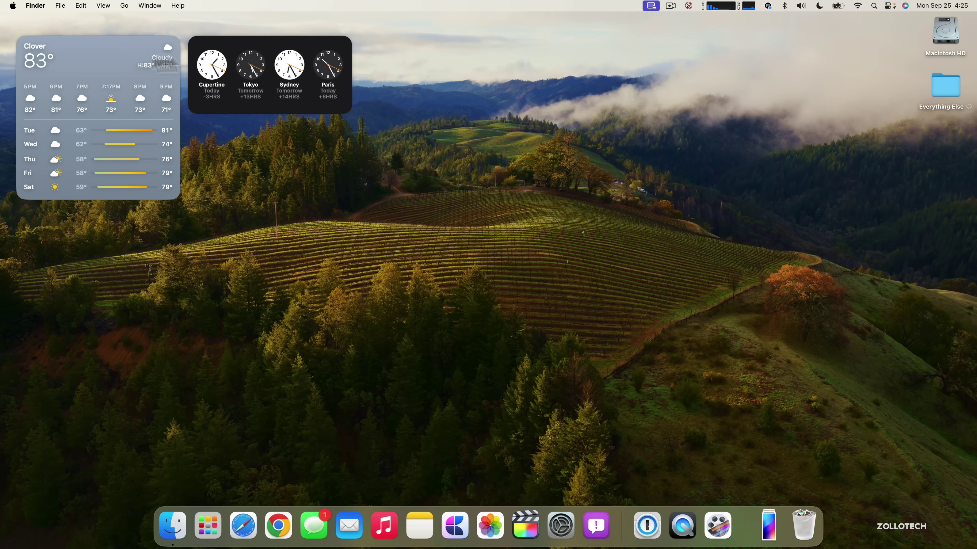
drag(273, 49, 87, 231)
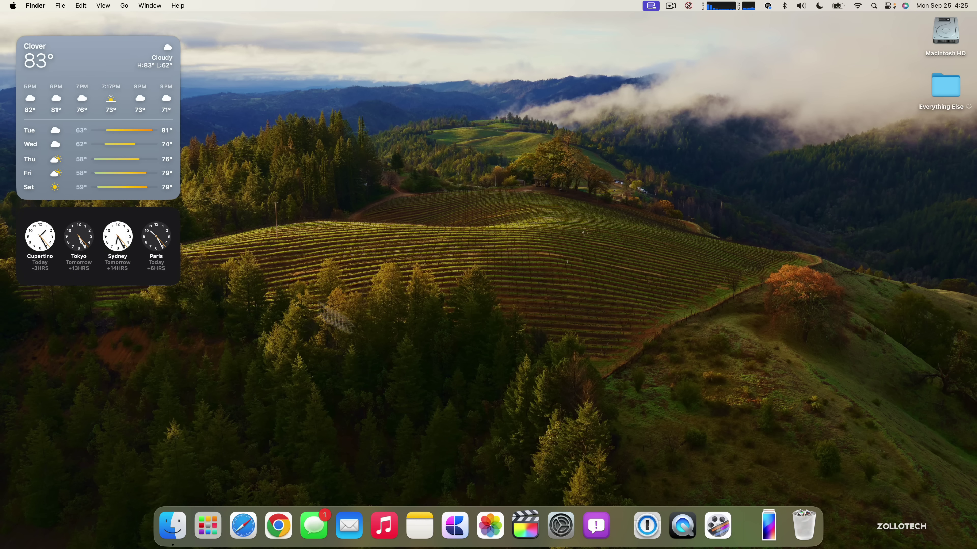
Find Lumy in the widget gallery and place its medium Countdown widget on the desktop below the world clocks
key(fn+n)
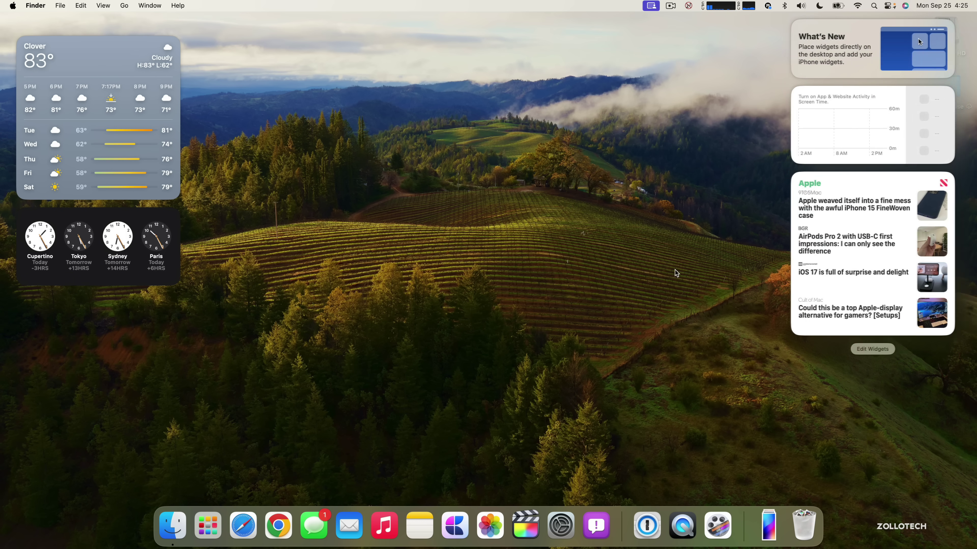
click(889, 350)
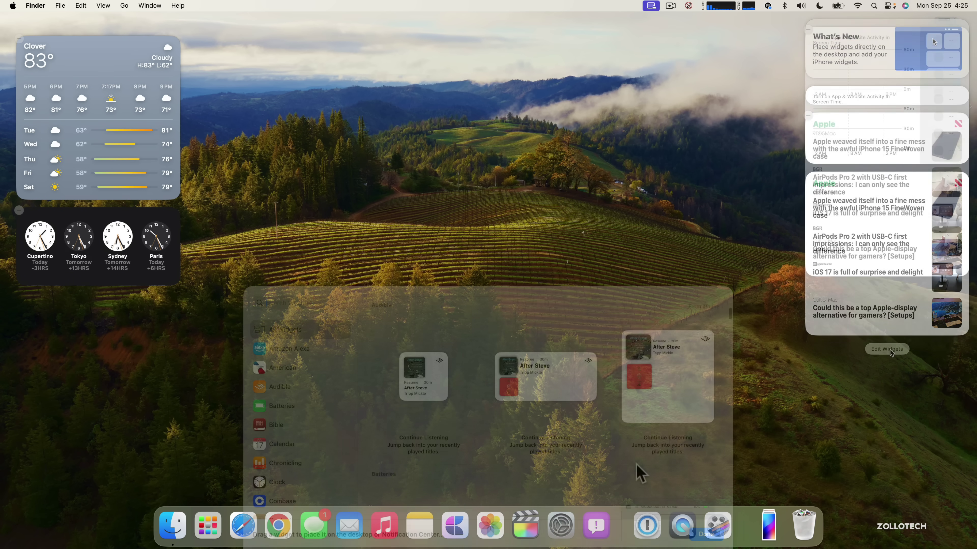
scroll(298, 423, down, 10)
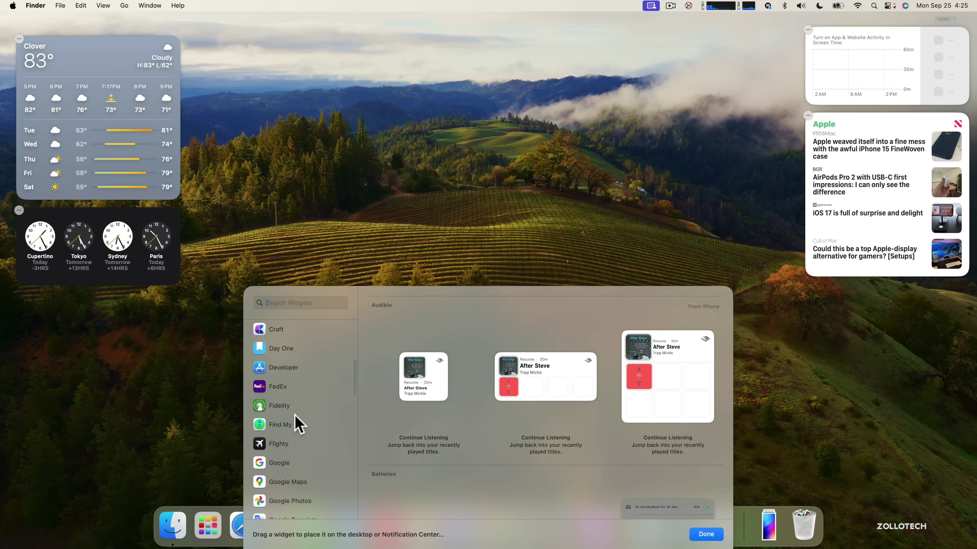
scroll(299, 424, down, 5)
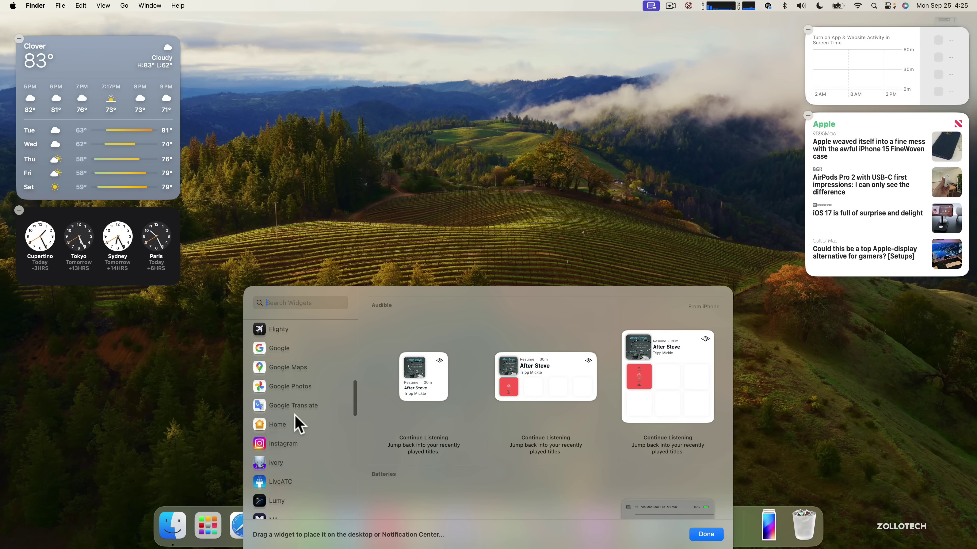
scroll(298, 423, down, 3)
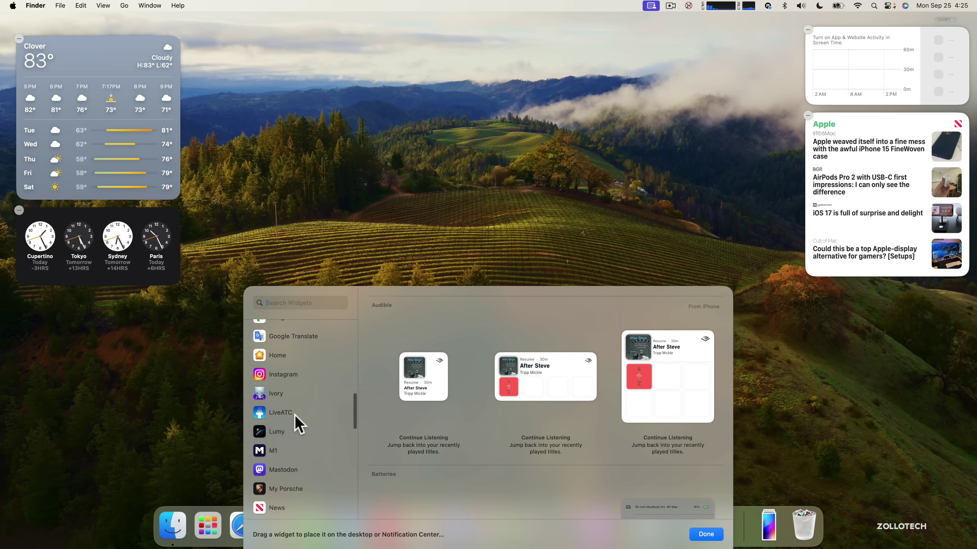
scroll(298, 424, down, 3)
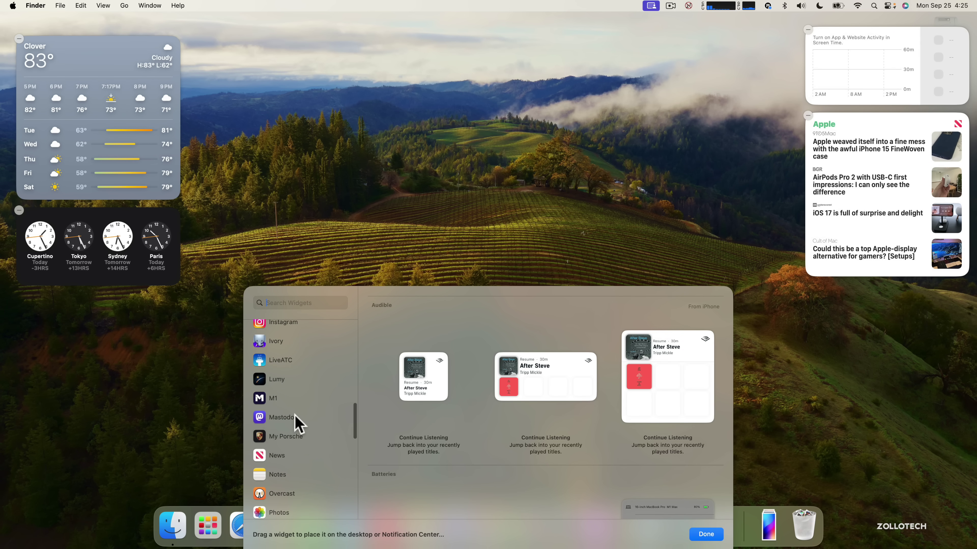
click(275, 383)
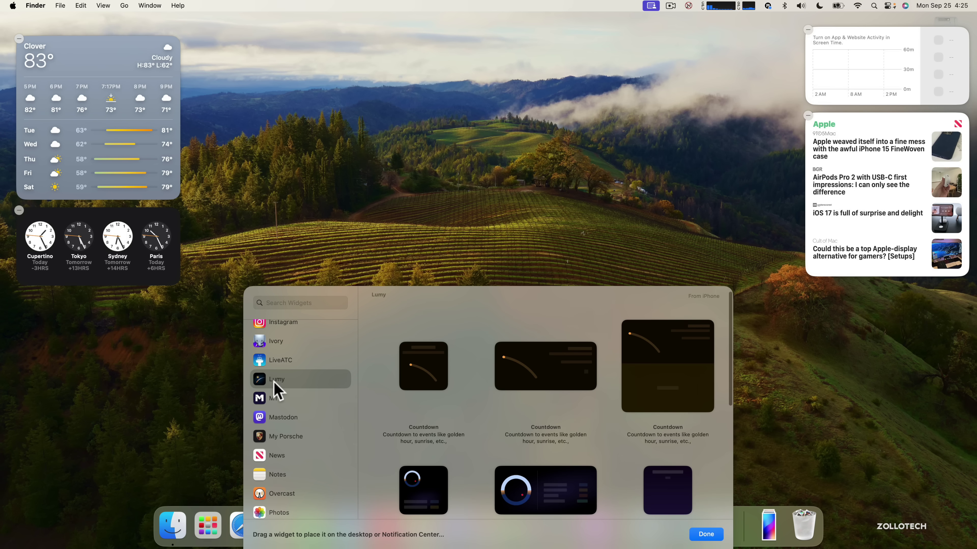
mouse_move(545, 376)
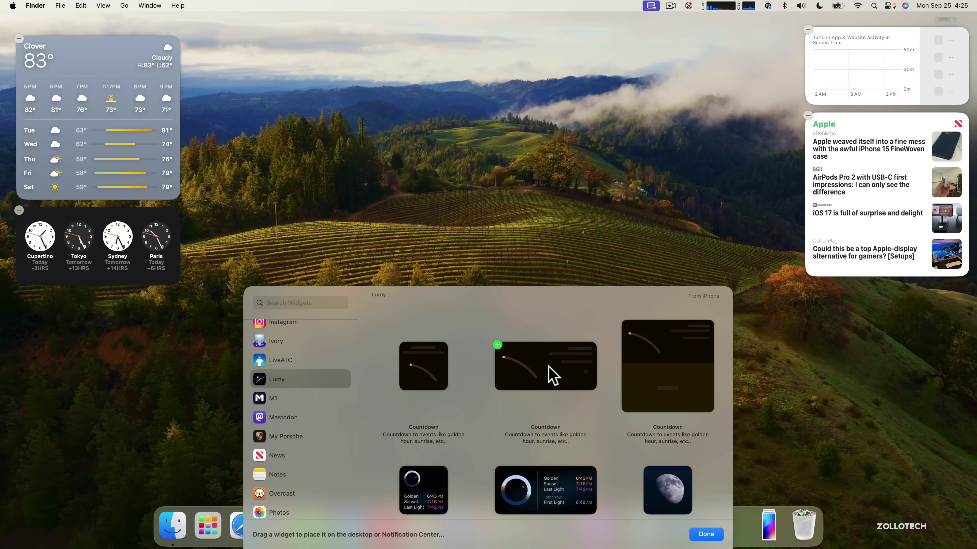
drag(550, 367, 113, 342)
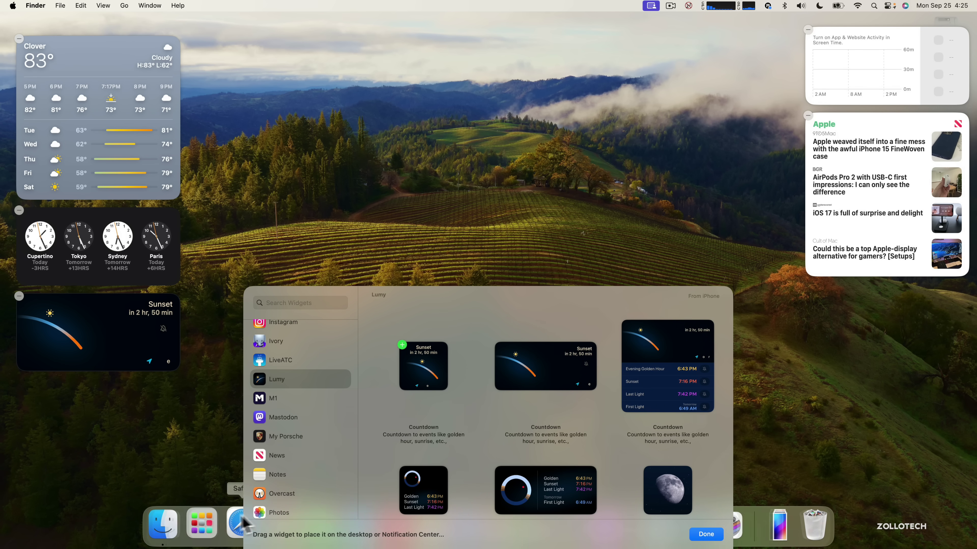
Look through the installed apps in Launchpad up to the last page and return to the desktop
click(207, 525)
scroll(656, 292, right, 10)
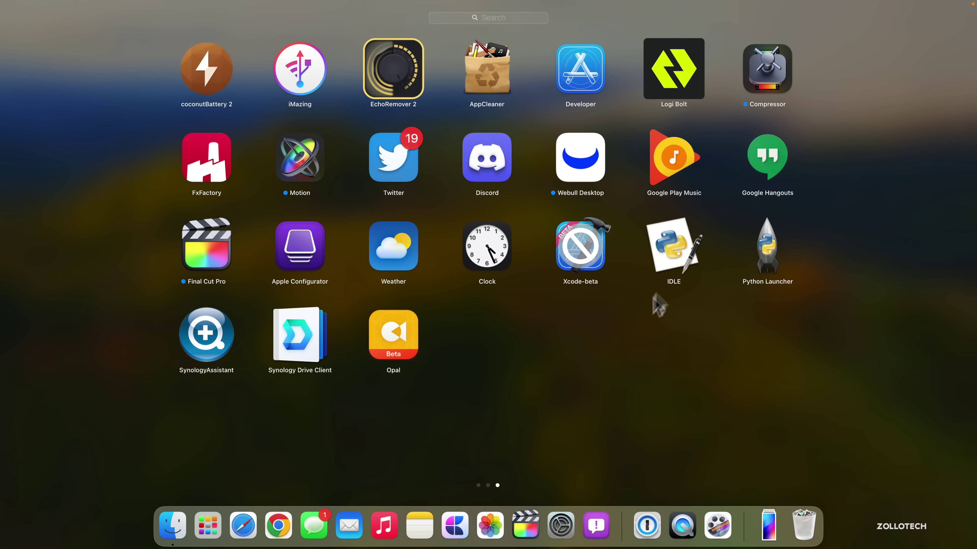
click(712, 410)
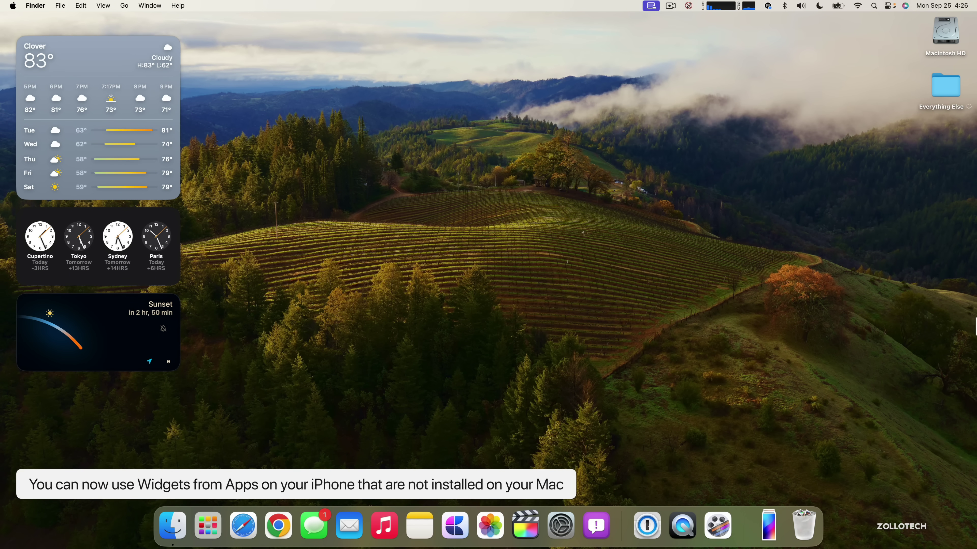
Reopen the widget gallery from Notification Center and view the iPhone widgets offered for Tesla
scroll(975, 327, left, 5)
click(885, 347)
scroll(276, 446, down, 15)
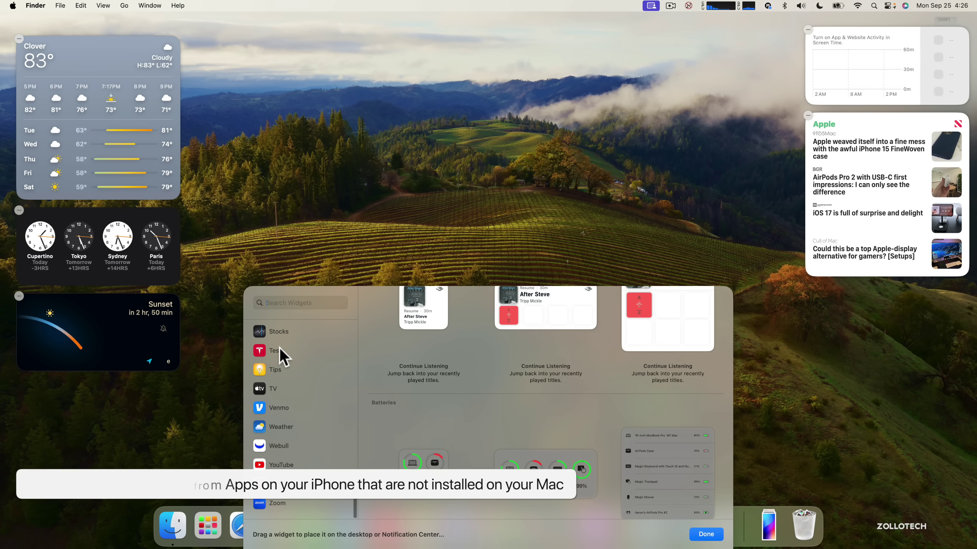
click(280, 349)
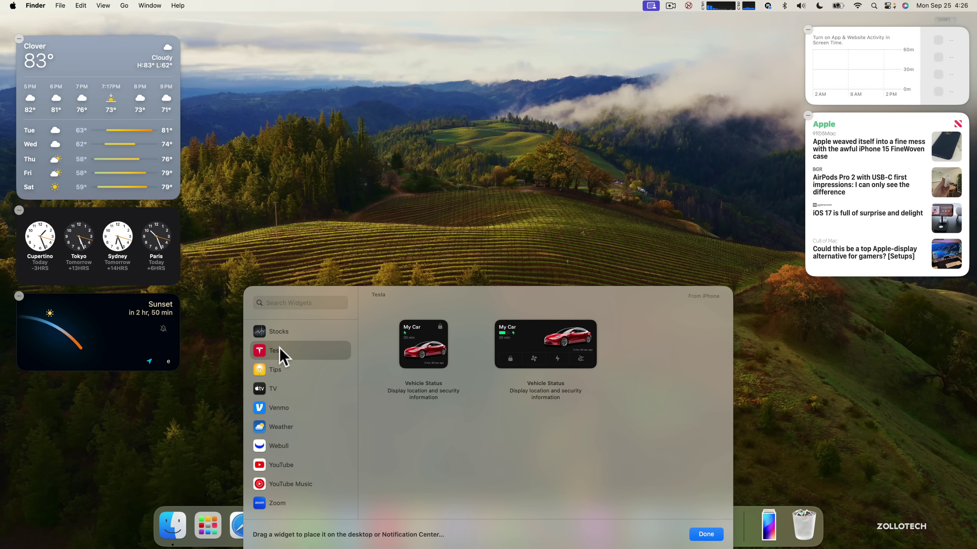
Place Spotify's medium Recently Played widget on the desktop below the sunset countdown and finish editing widgets
scroll(280, 353, up, 5)
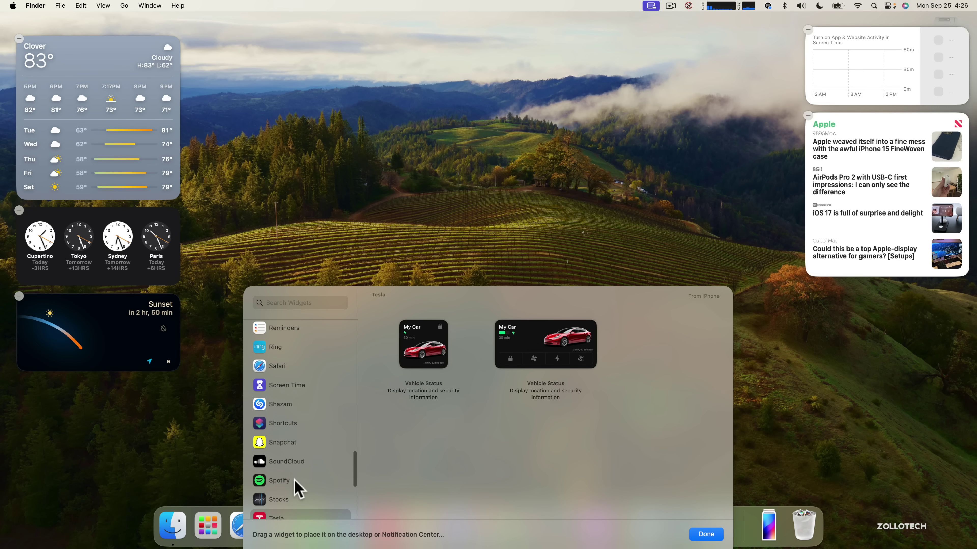
click(295, 481)
scroll(284, 382, up, 3)
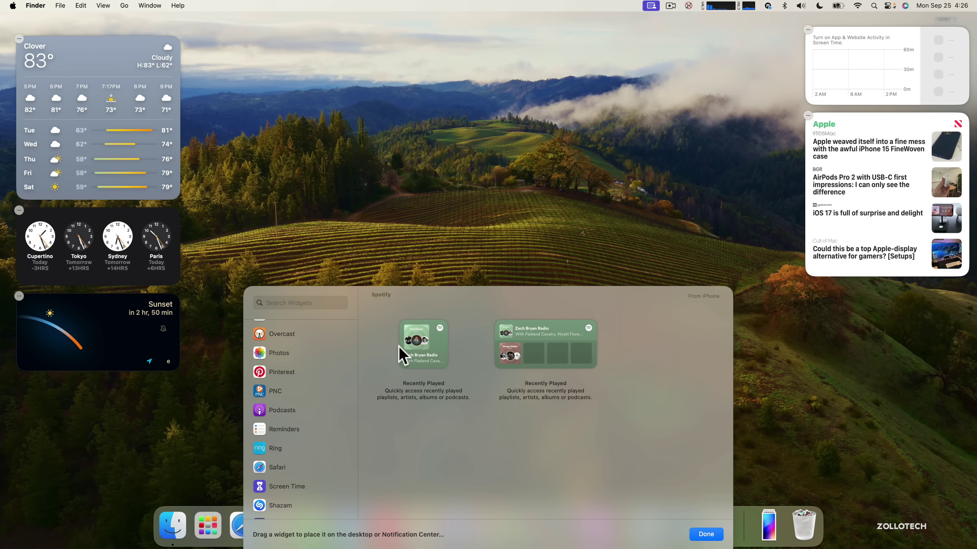
drag(525, 329, 127, 411)
click(435, 150)
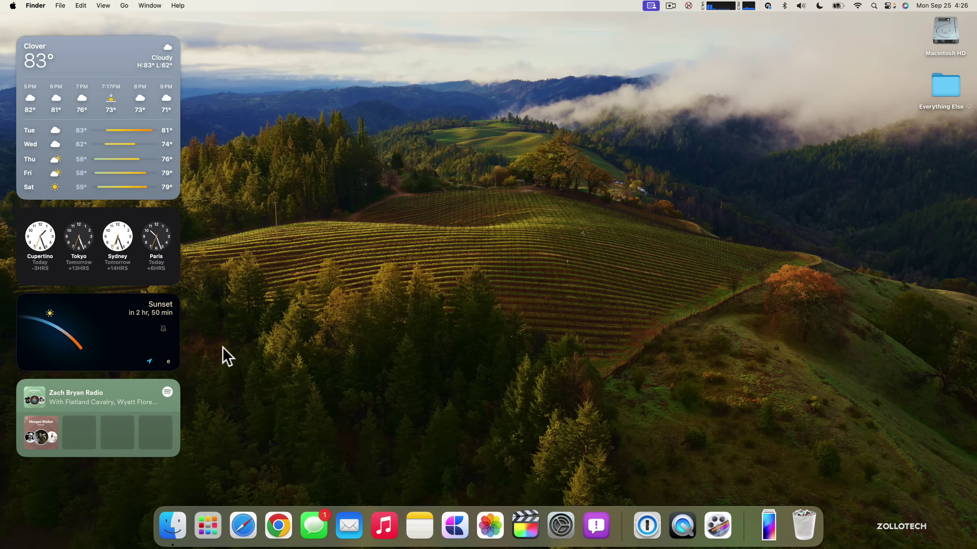
Move the sunset countdown widget to the middle of the desktop and stack the Spotify widget directly above it
drag(117, 319, 608, 285)
drag(141, 393, 627, 187)
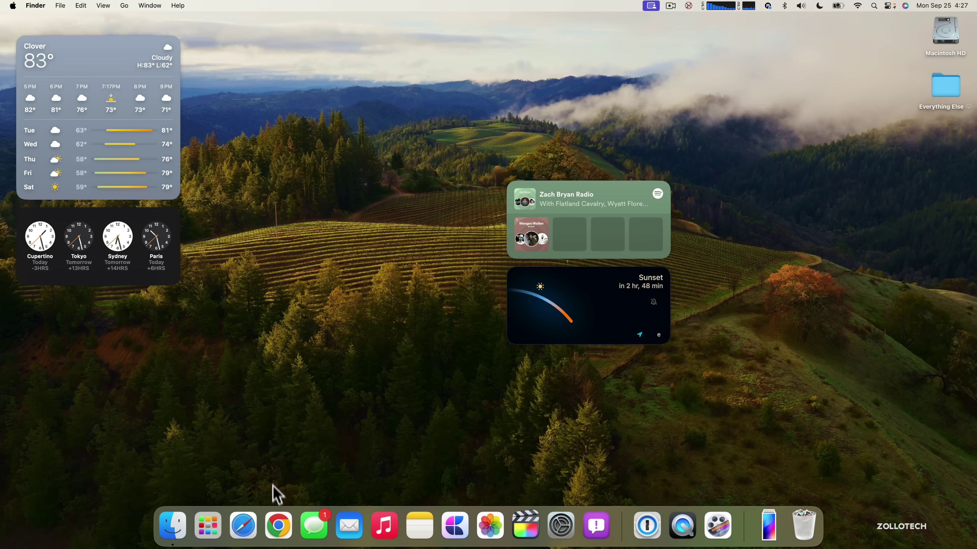
Open Safari, lower its window to uncover the desktop widgets, and move all windows aside to reveal the desktop
click(241, 536)
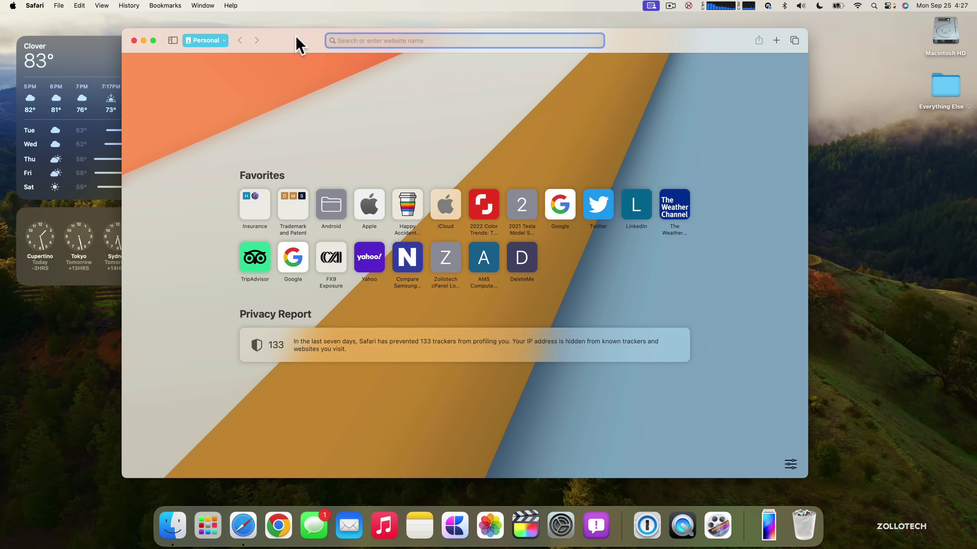
drag(300, 44, 351, 334)
click(348, 154)
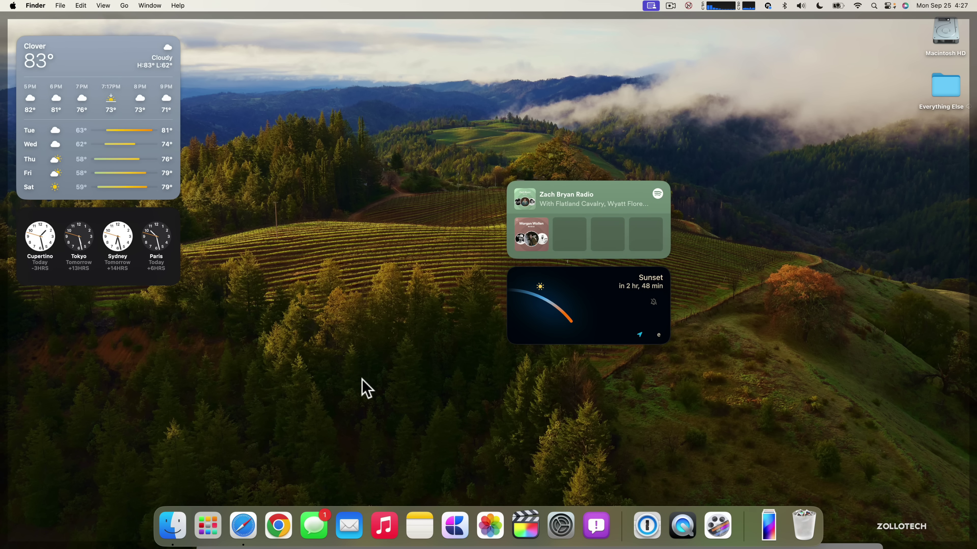
Bring Safari back, raise its window over the central widgets, then briefly reveal the desktop and restore the window
click(248, 530)
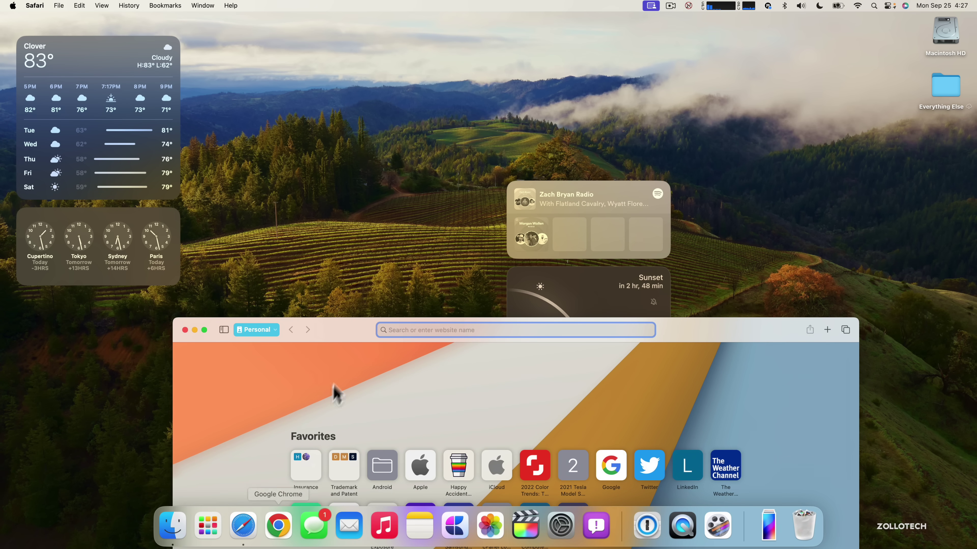
drag(344, 331, 320, 54)
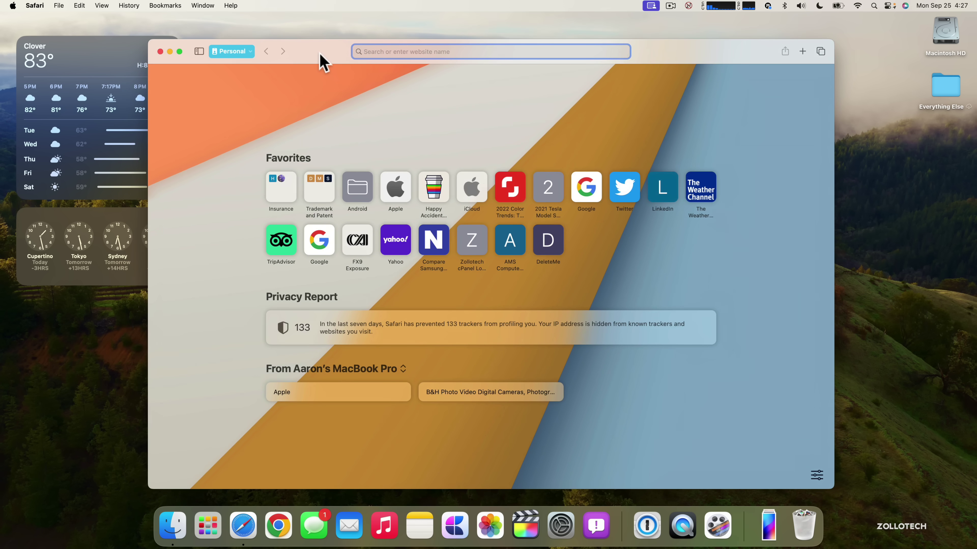
click(291, 26)
click(296, 130)
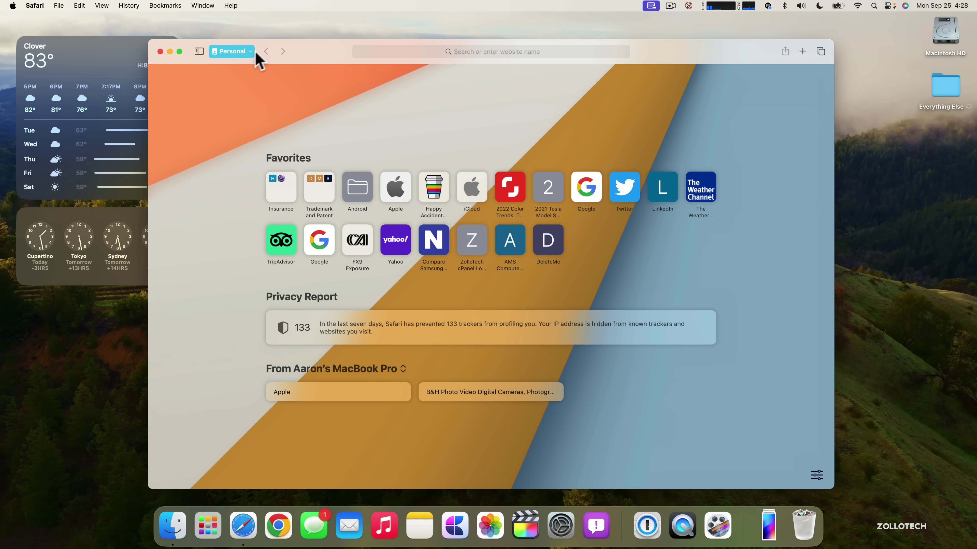
Switch the Safari window to the Work profile, to the Home profile, and back to the Personal profile
click(245, 56)
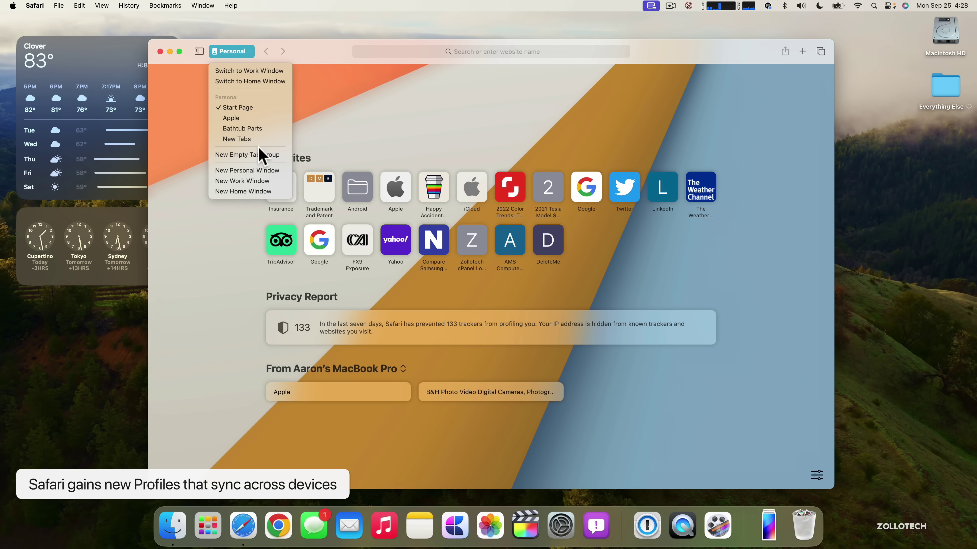
click(260, 71)
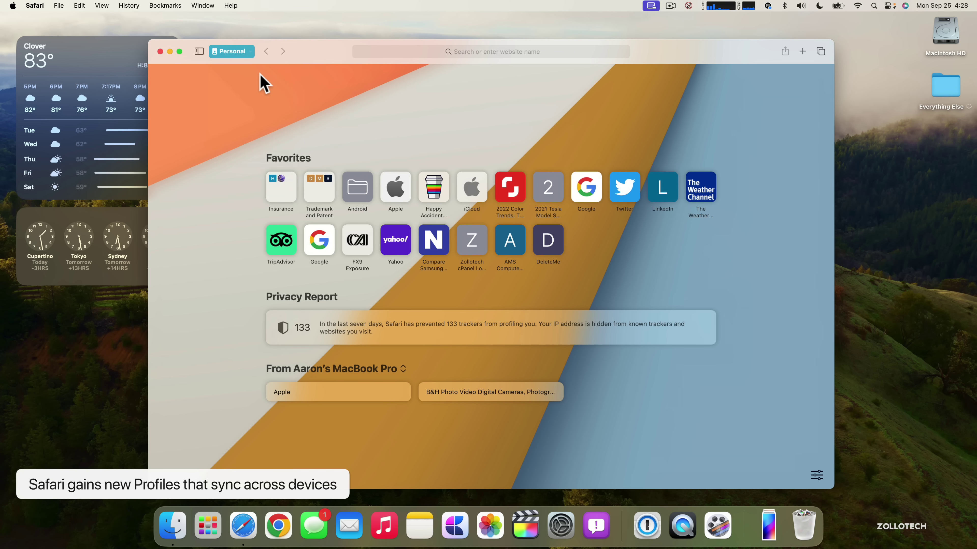
click(238, 61)
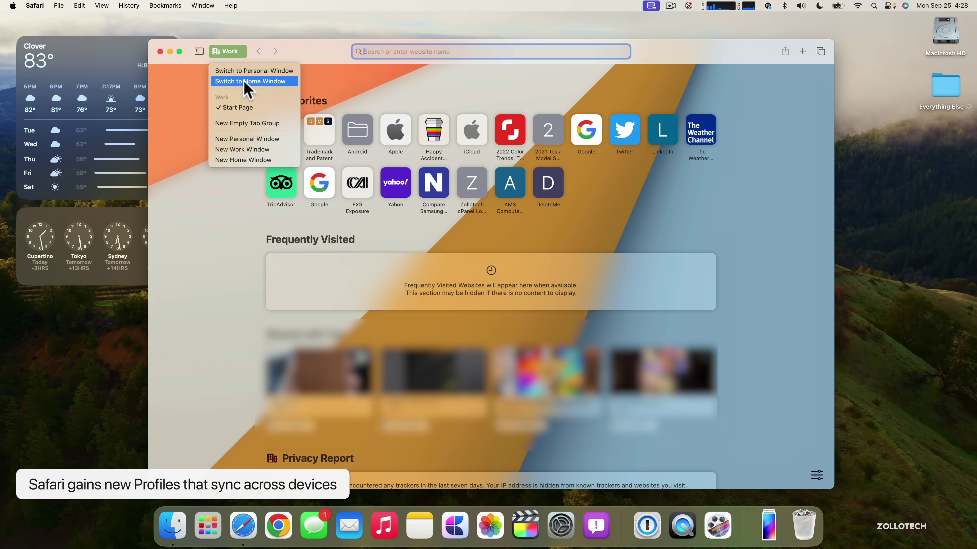
click(246, 92)
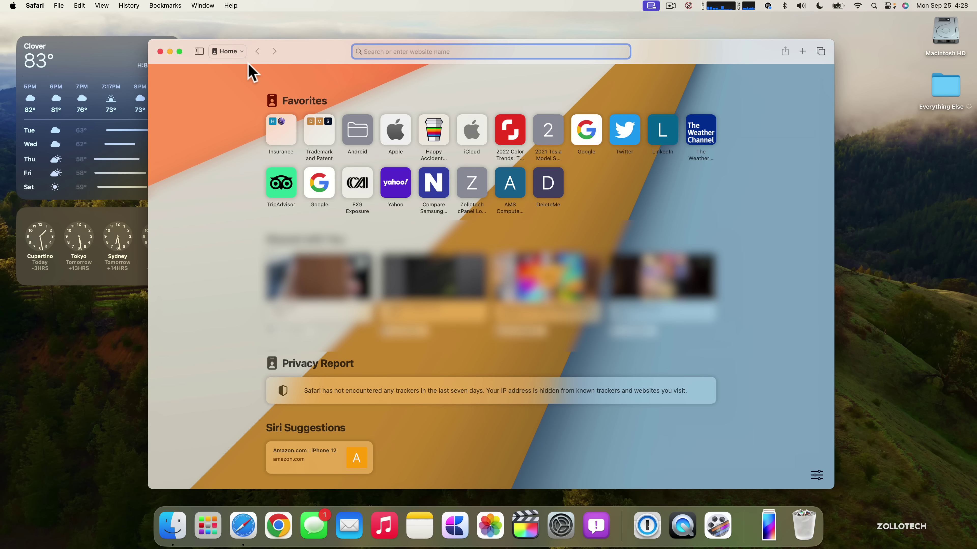
click(237, 55)
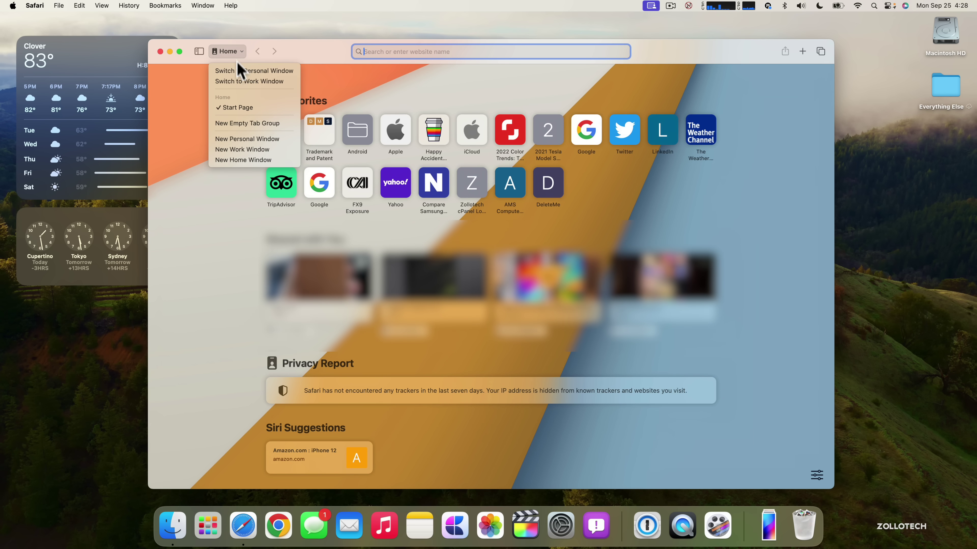
click(239, 71)
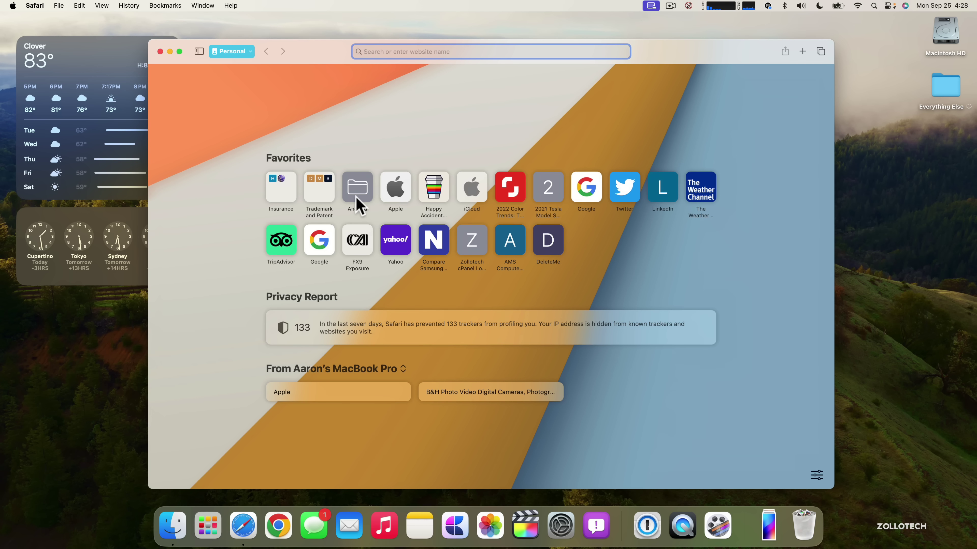
Open the Apple site from Favorites in the Personal profile and slightly reposition the Safari window
drag(313, 46, 310, 37)
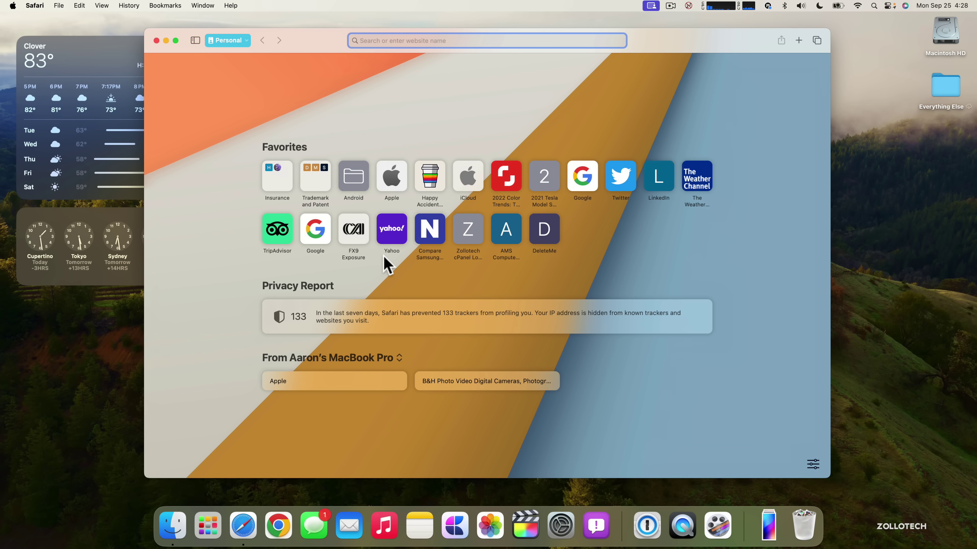
click(392, 180)
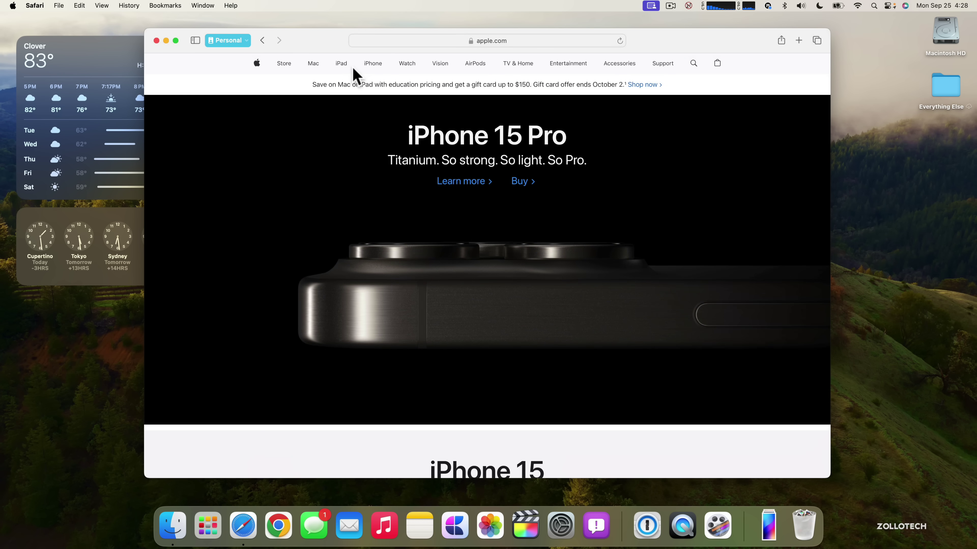
drag(309, 44, 312, 52)
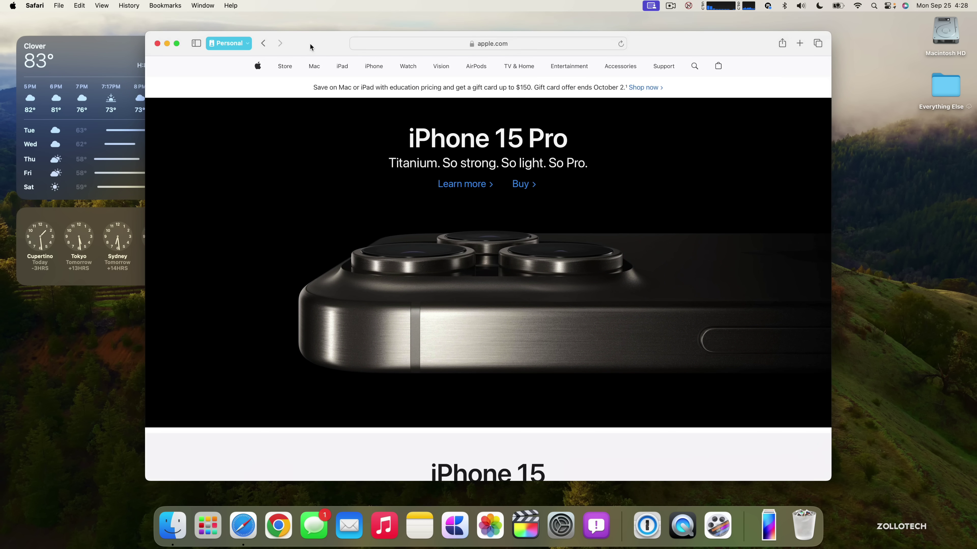
Add the open Apple home page to the Dock as a web app named Apple
click(59, 5)
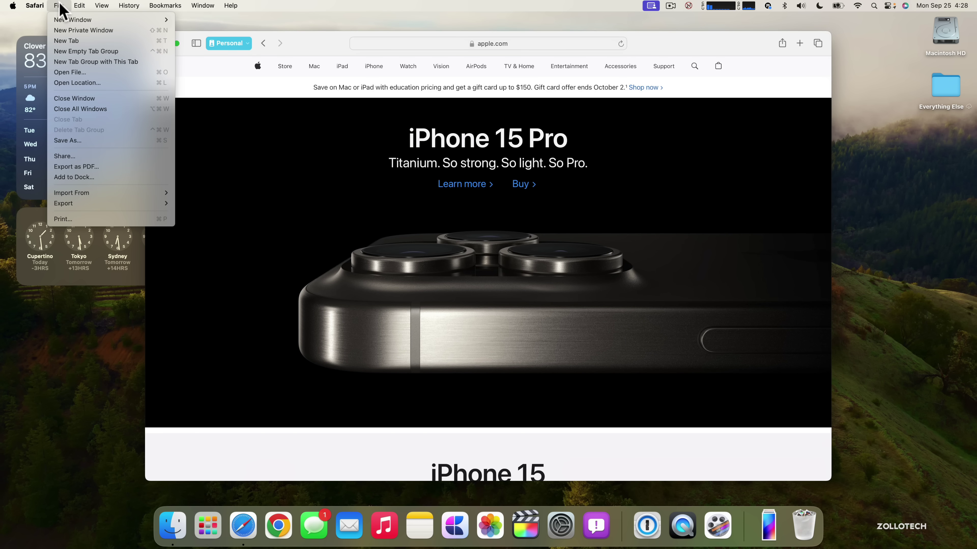
click(88, 177)
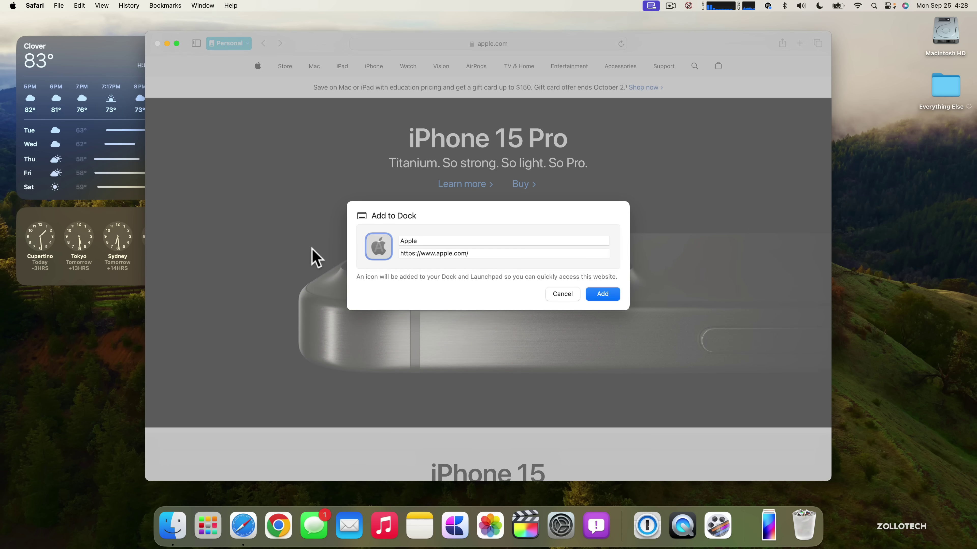
click(601, 293)
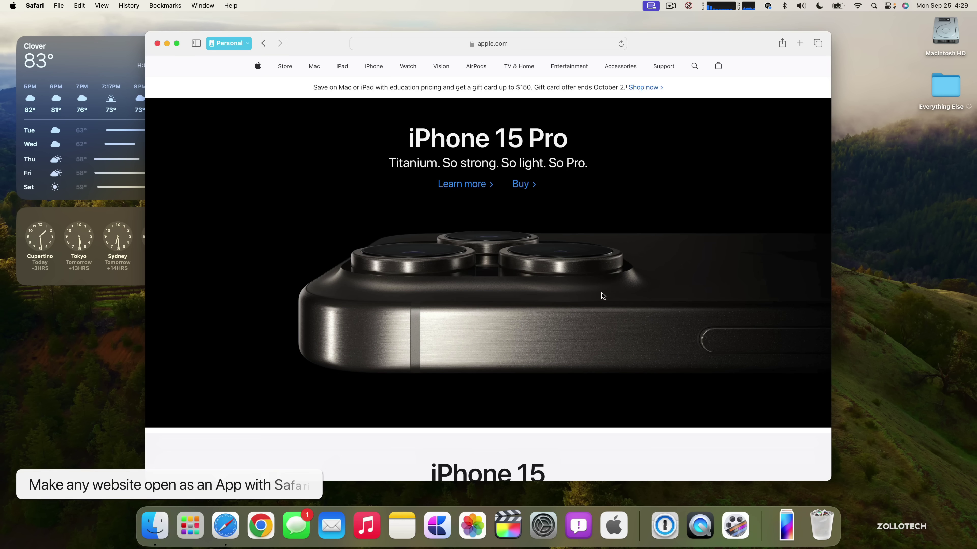
Open the Apple web app from the Dock, align its window over the Safari window, and close it
click(620, 536)
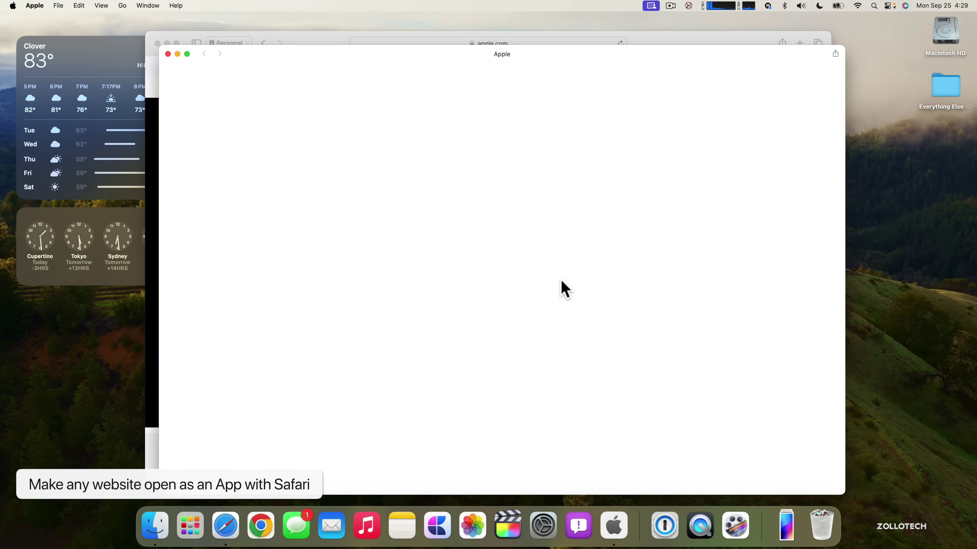
drag(449, 54, 429, 40)
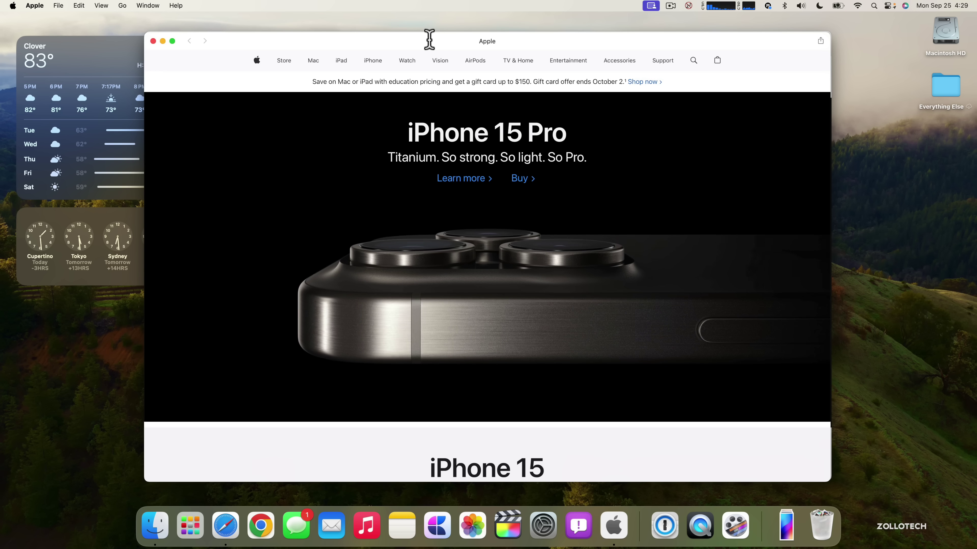
drag(429, 40, 430, 41)
click(153, 41)
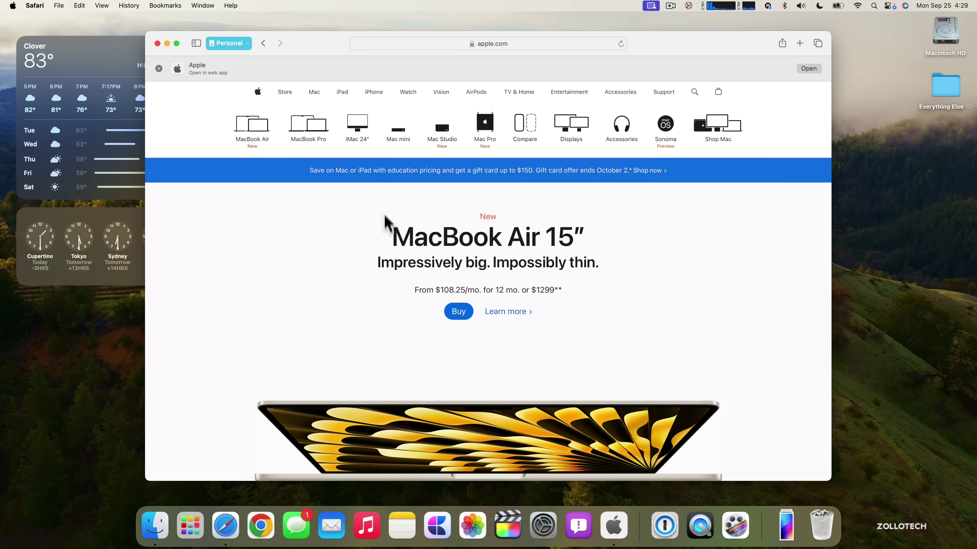
Add the Mac page of the Apple site to the Dock as a web app named Mac - Apple
click(59, 5)
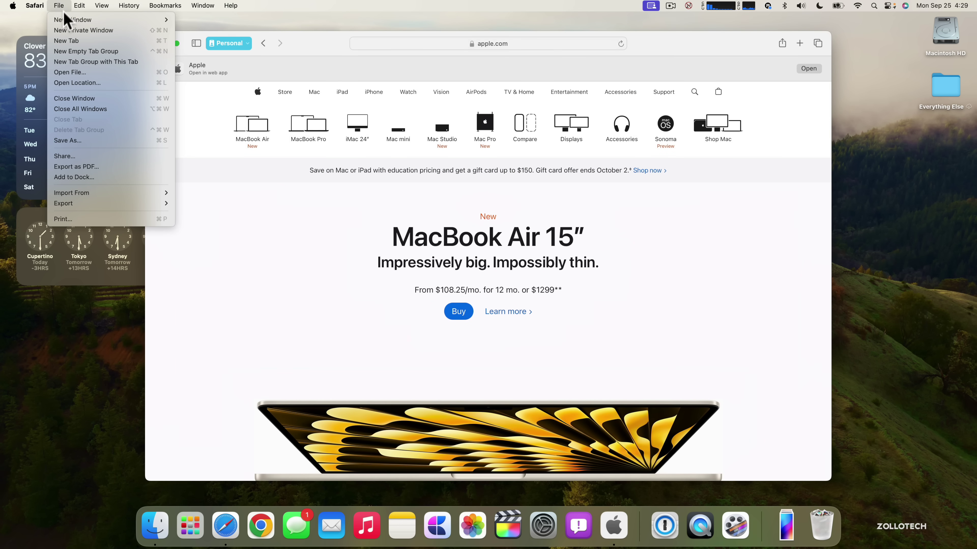
click(76, 177)
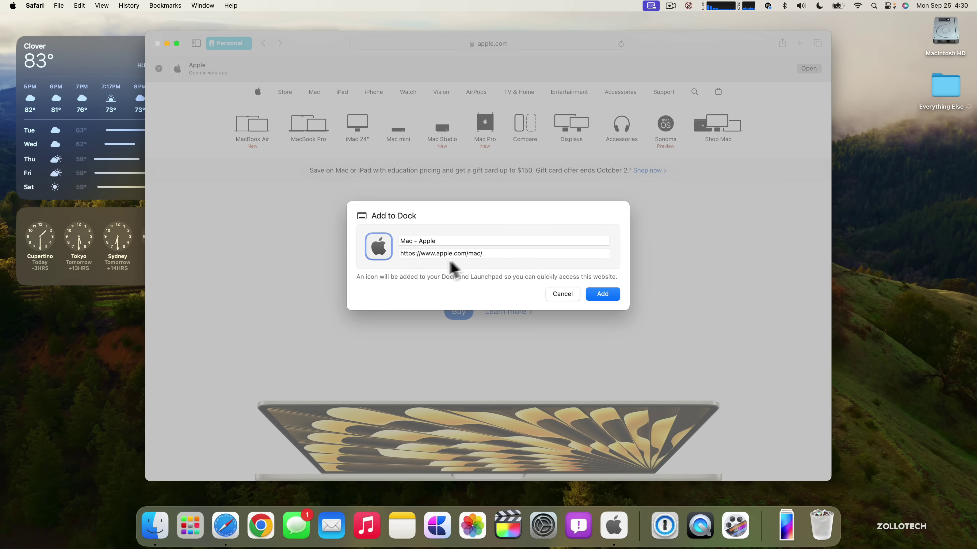
click(603, 295)
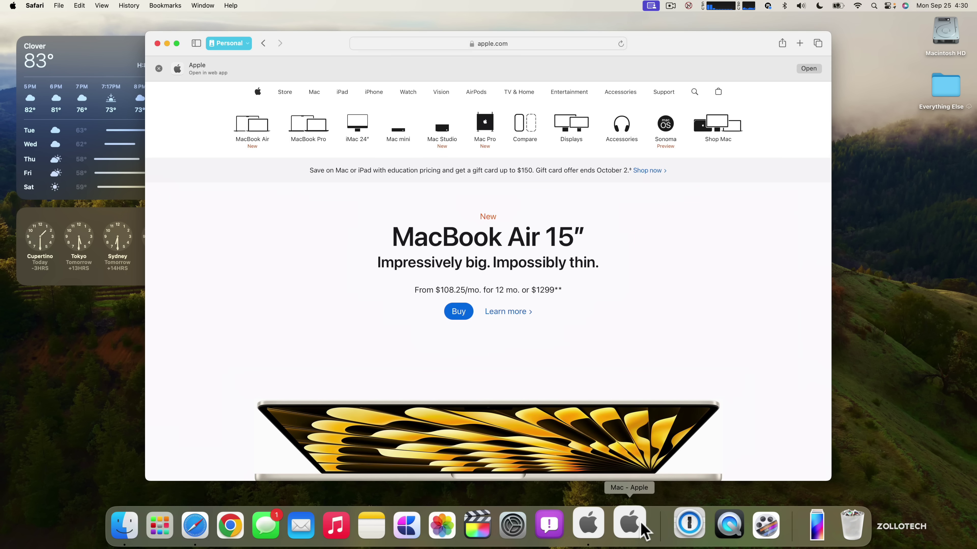
Open the Mac - Apple web app, then close both its window and the Safari window
click(638, 521)
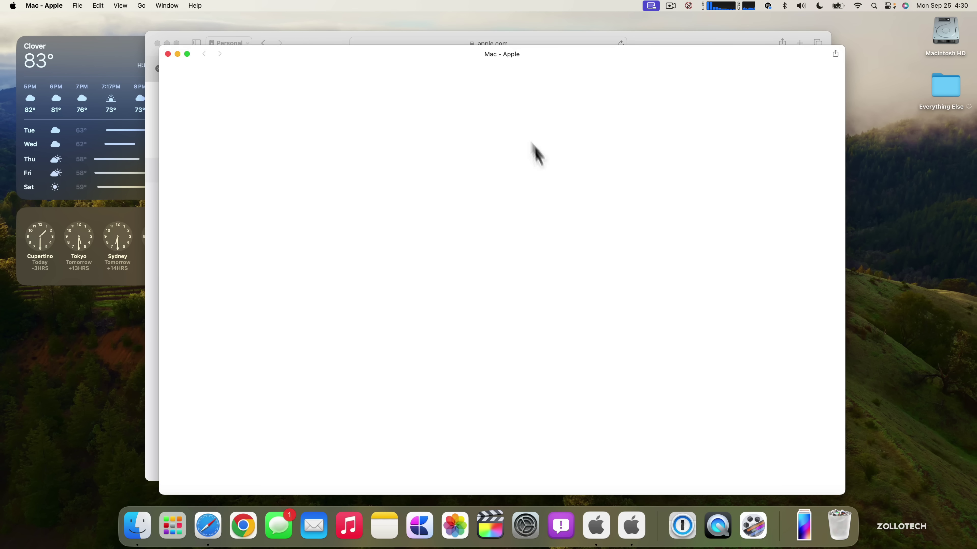
click(168, 54)
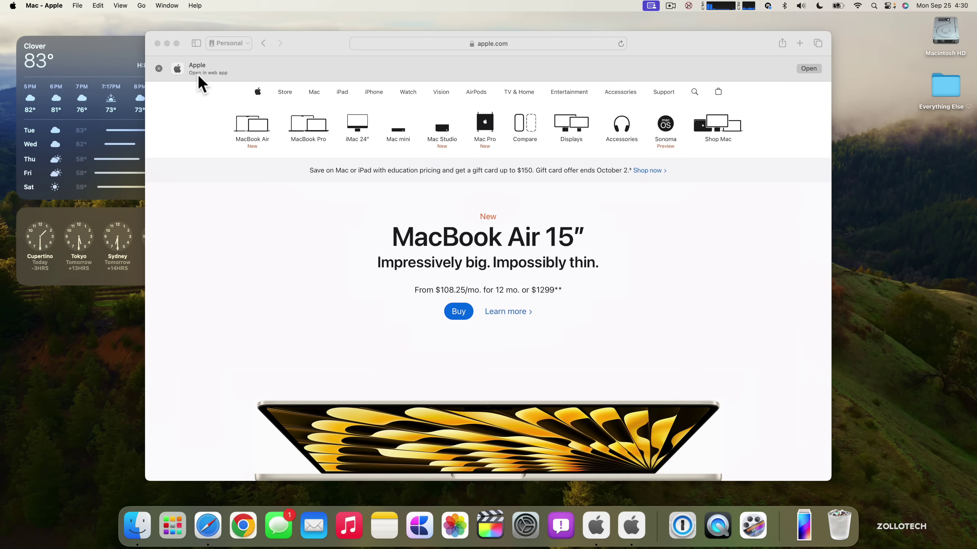
click(158, 43)
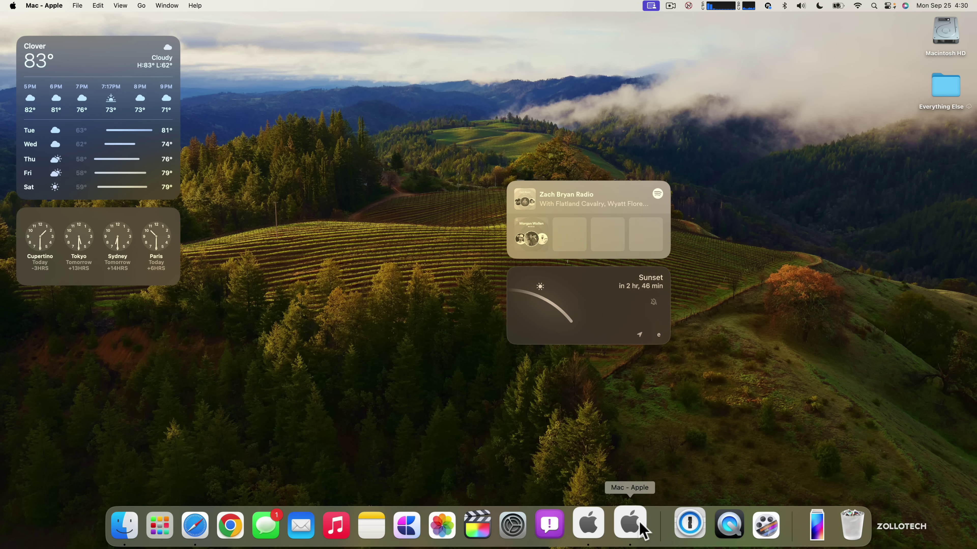
Quit the Mac - Apple and Apple web apps and remove both from the Dock
right_click(639, 521)
click(645, 483)
drag(640, 530, 634, 430)
drag(630, 534, 621, 421)
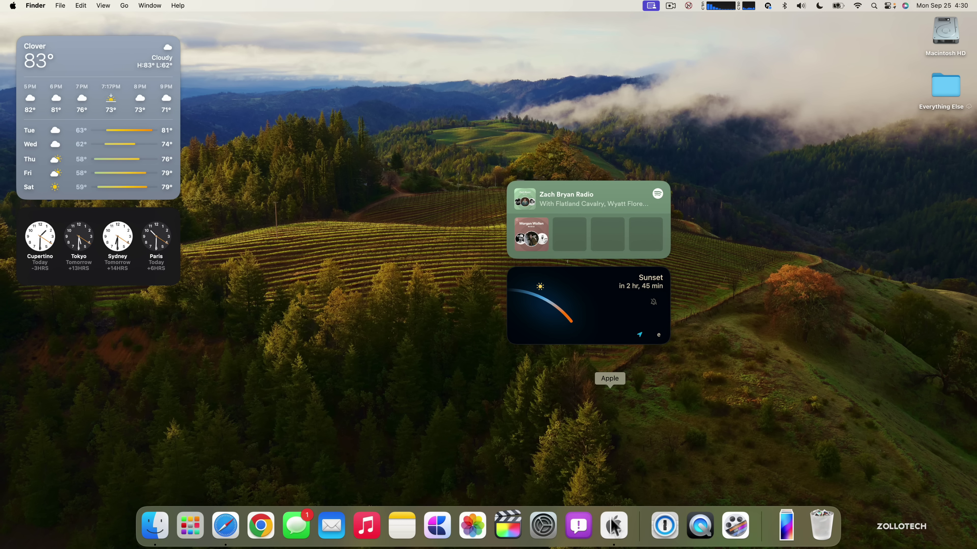
right_click(614, 526)
click(627, 483)
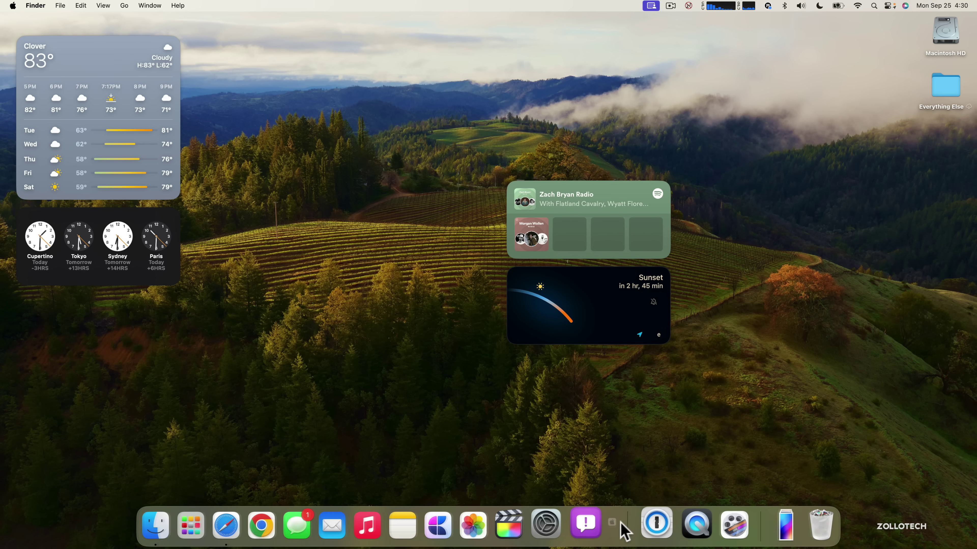
Move the Spotify and sunset widgets beneath the world clock widget so that all widgets form one column
drag(569, 188, 111, 304)
drag(581, 283, 92, 399)
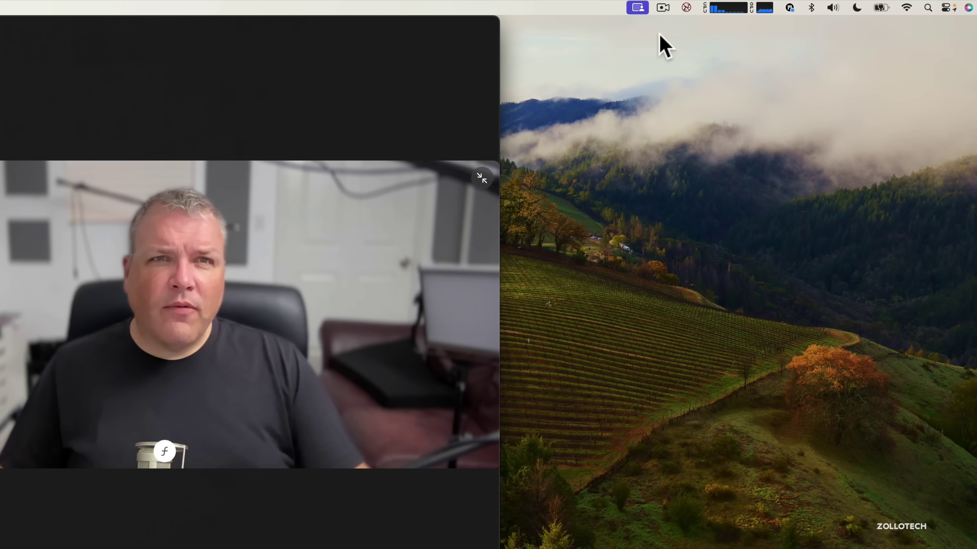
Show the FaceTime video controls and switch the Center Stage and Portrait effects off and on again
click(637, 8)
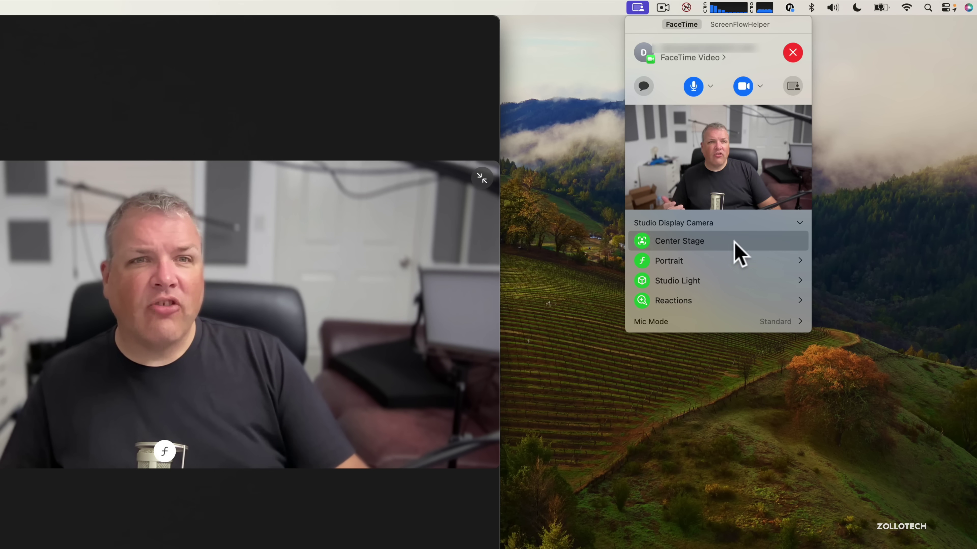
click(711, 241)
click(711, 242)
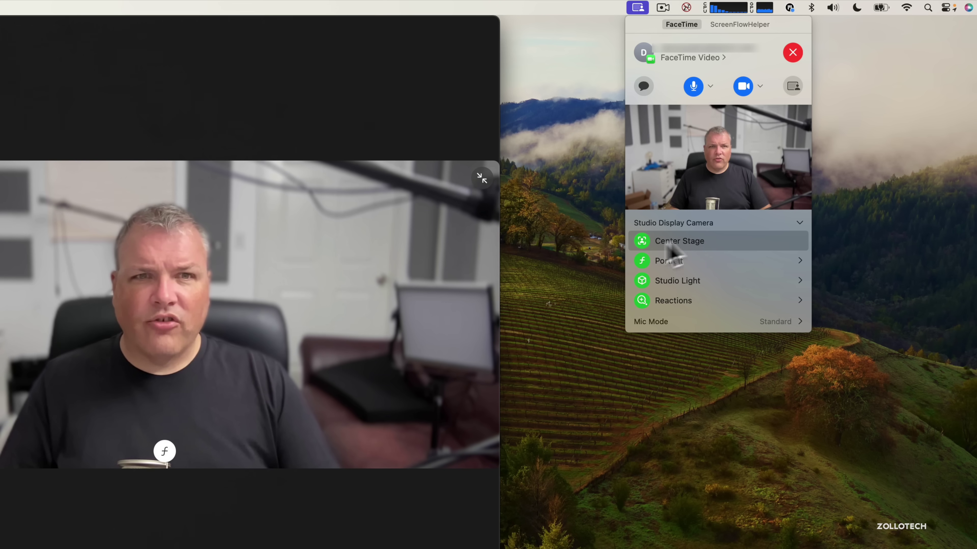
click(763, 272)
click(764, 270)
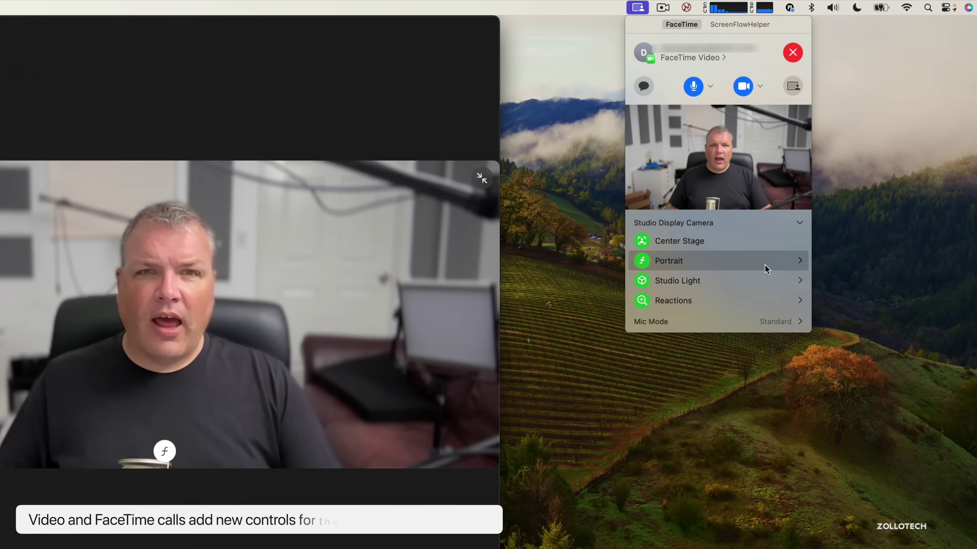
click(766, 273)
click(765, 269)
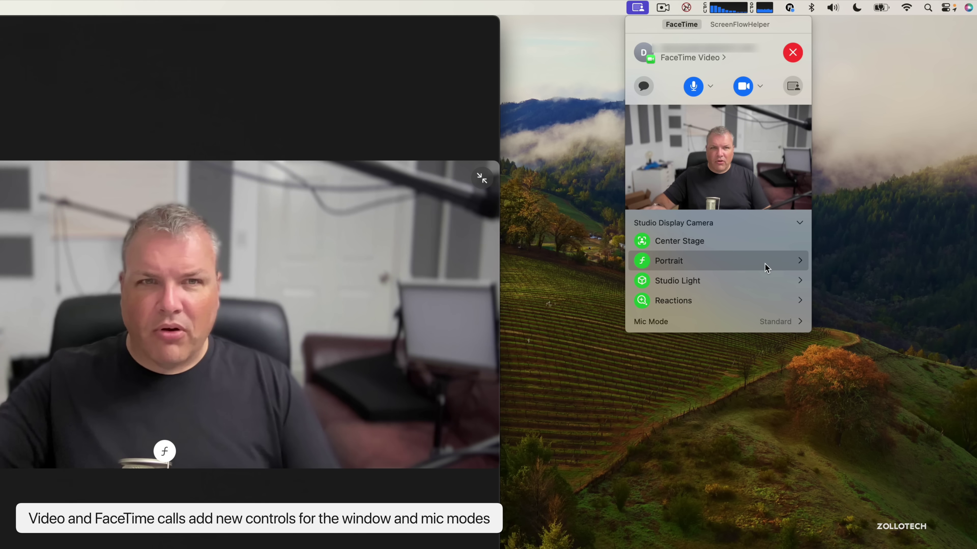
Switch the Studio Light effect off and on again, then turn Reactions off for the FaceTime call
click(754, 286)
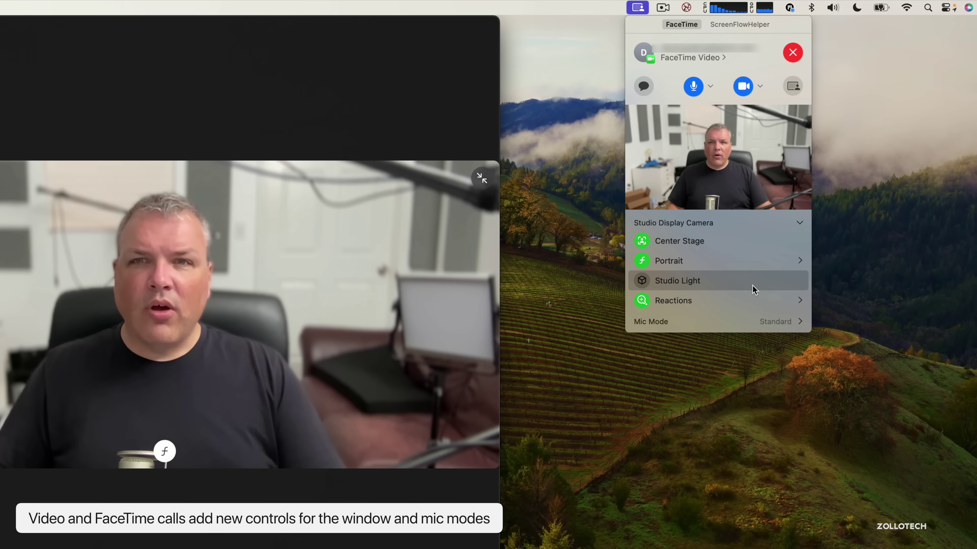
click(753, 285)
click(734, 303)
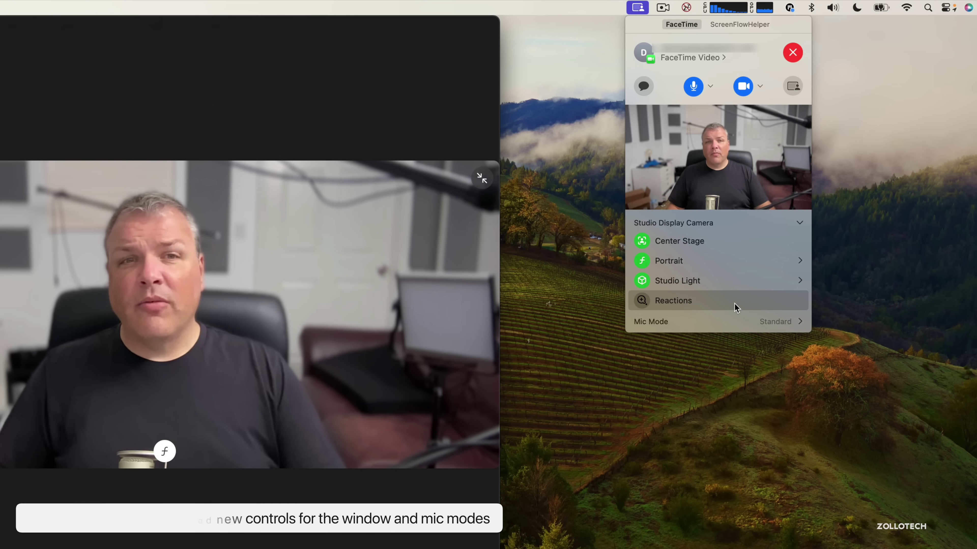
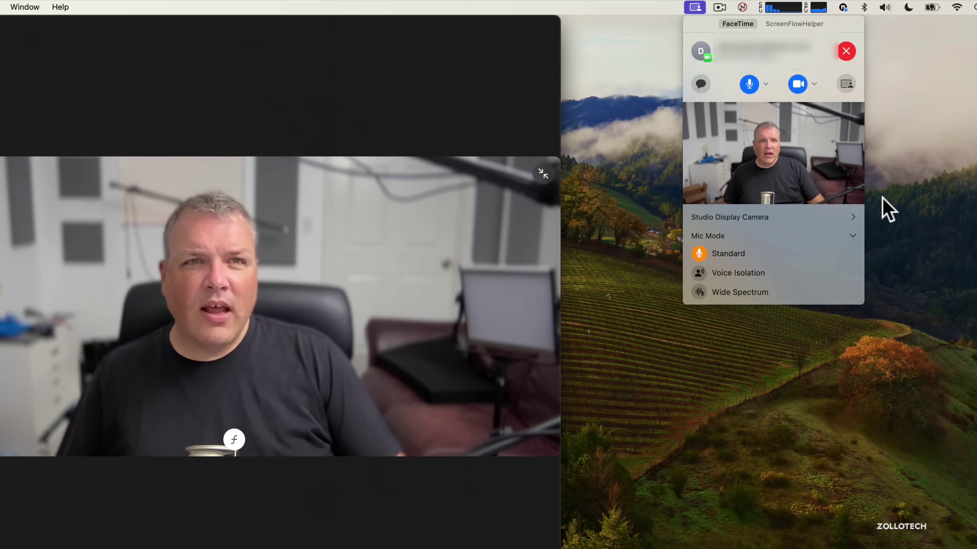
Share the entire screen in the FaceTime call with the presenter overlay set to Small
click(234, 442)
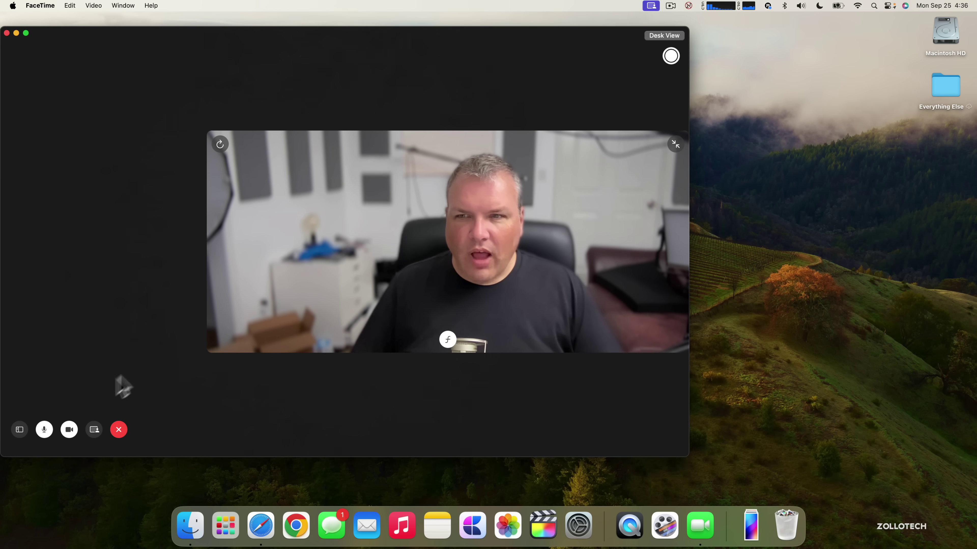
click(95, 431)
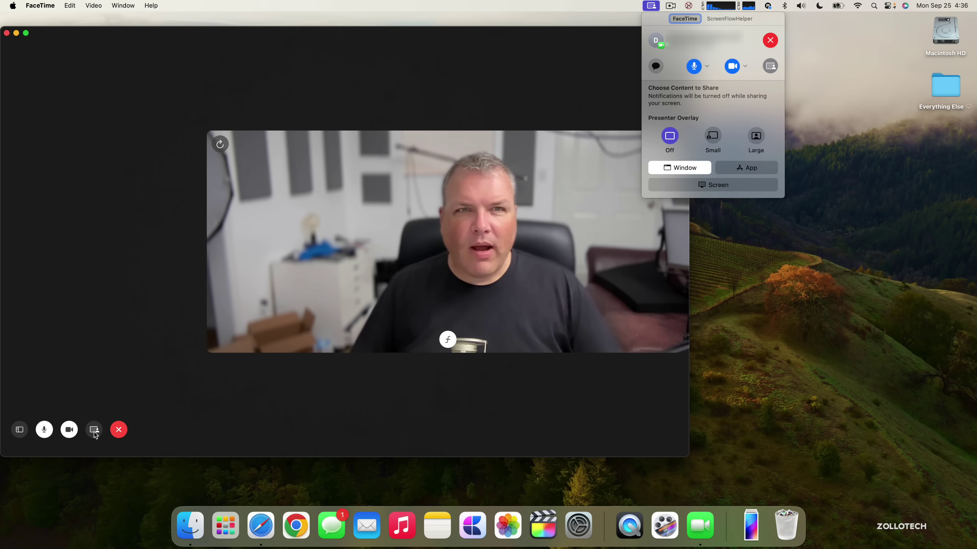
click(714, 135)
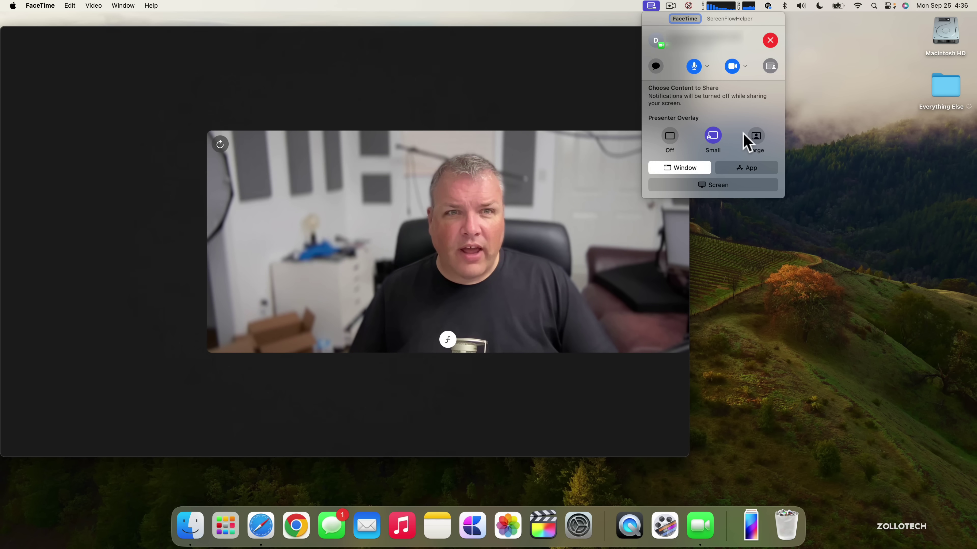
click(723, 184)
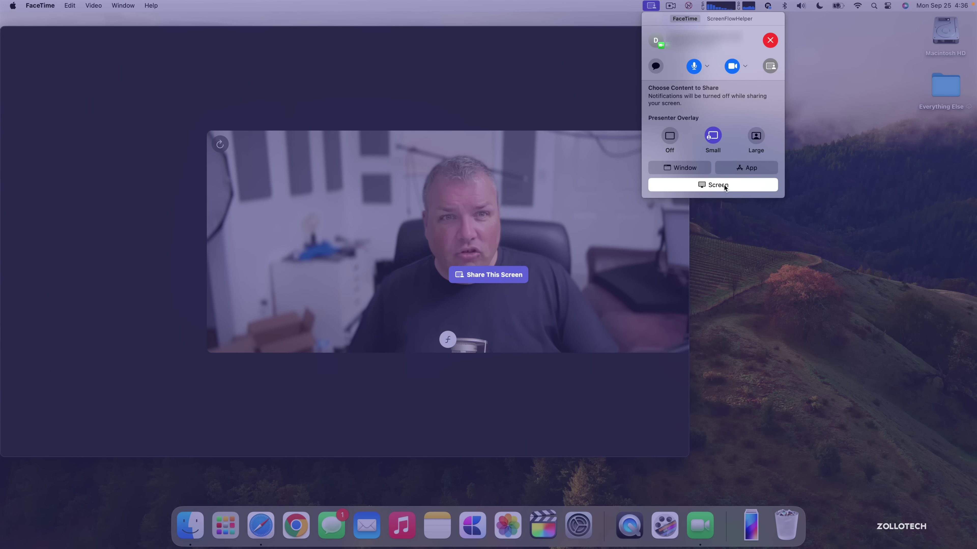
click(495, 275)
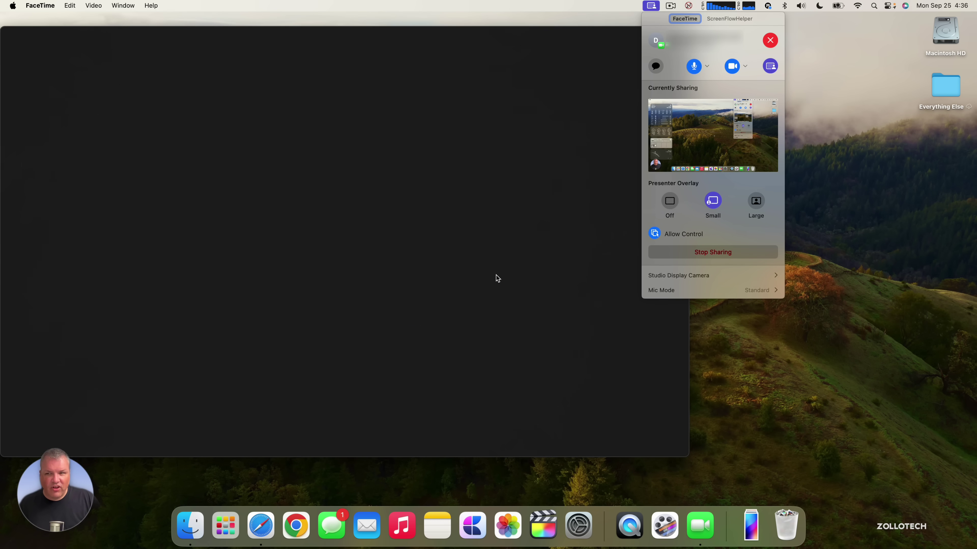
Shift the small presenter bubble slightly up on the shared screen, then set the presenter overlay to Large
drag(63, 478, 81, 451)
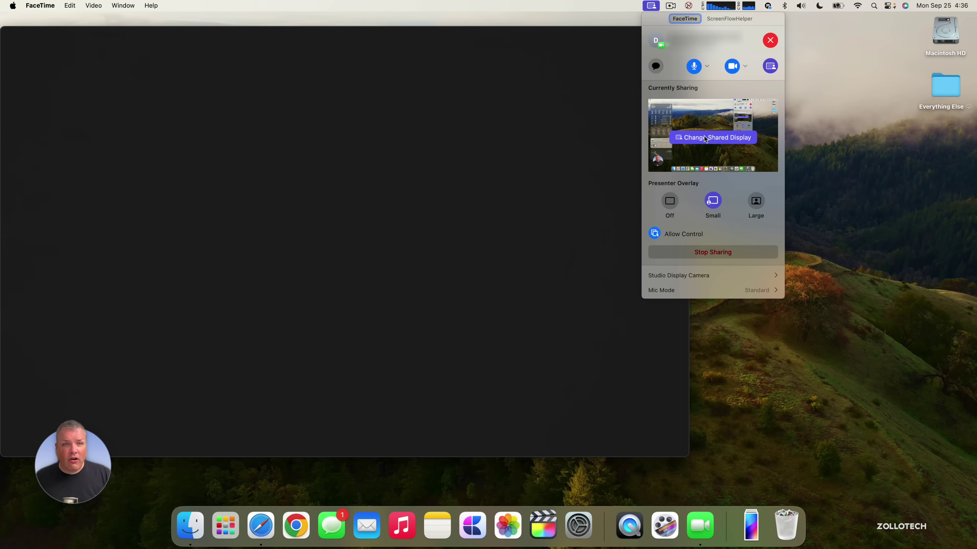
click(755, 207)
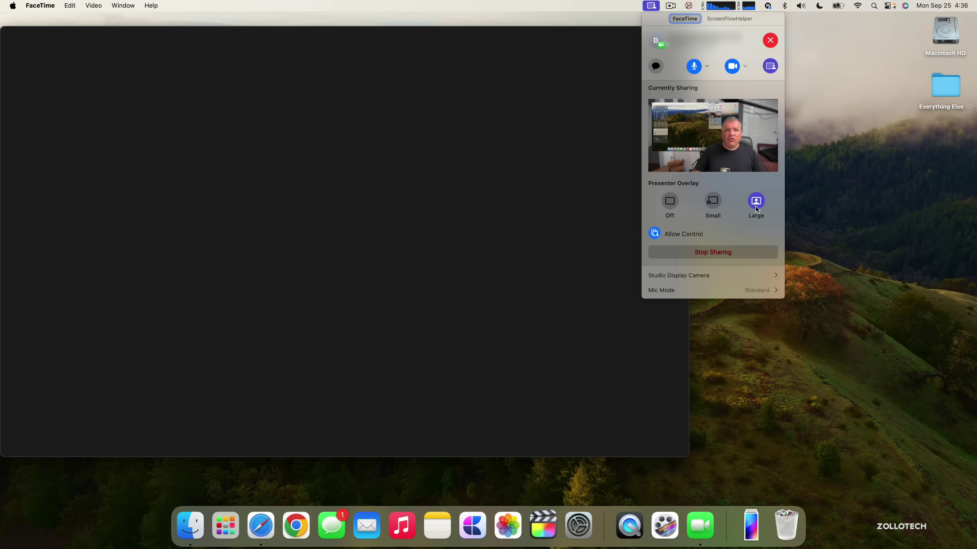
mouse_move(716, 135)
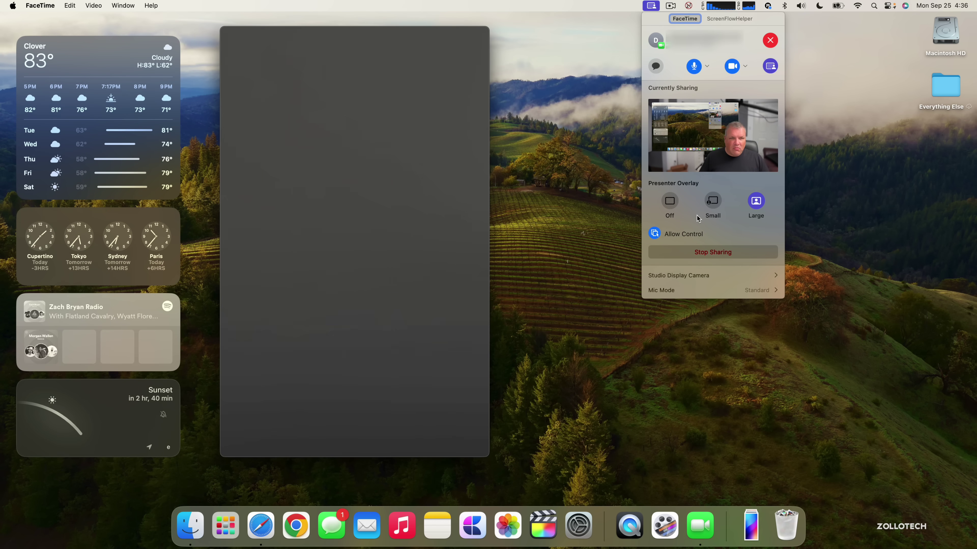
Expand the Studio Display Camera effects, then set the presenter overlay to Small and reposition its bubble slightly
click(735, 275)
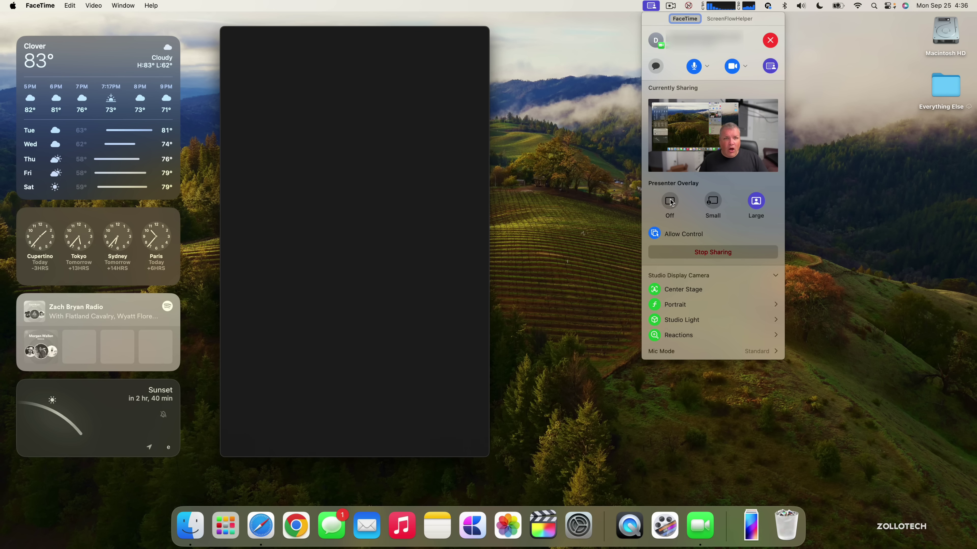
click(714, 203)
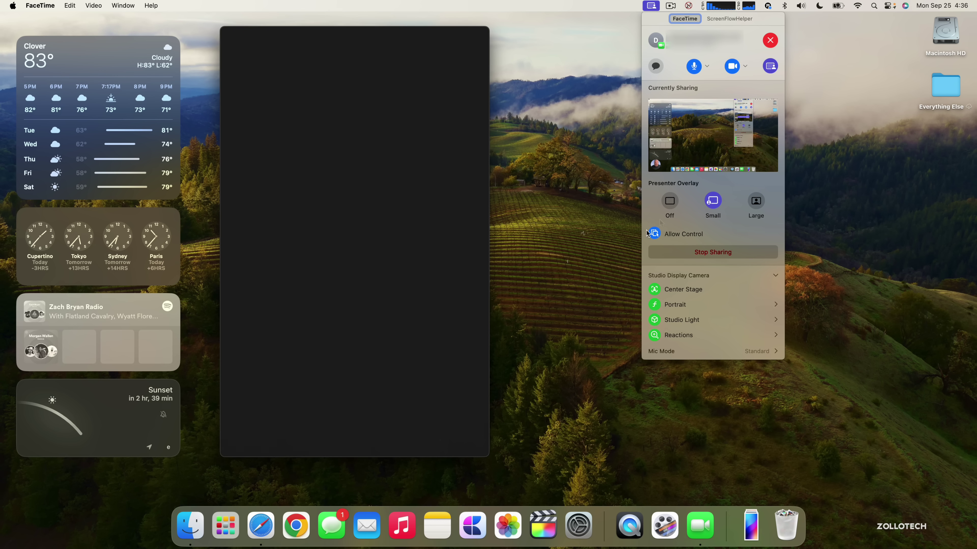
drag(63, 494, 86, 499)
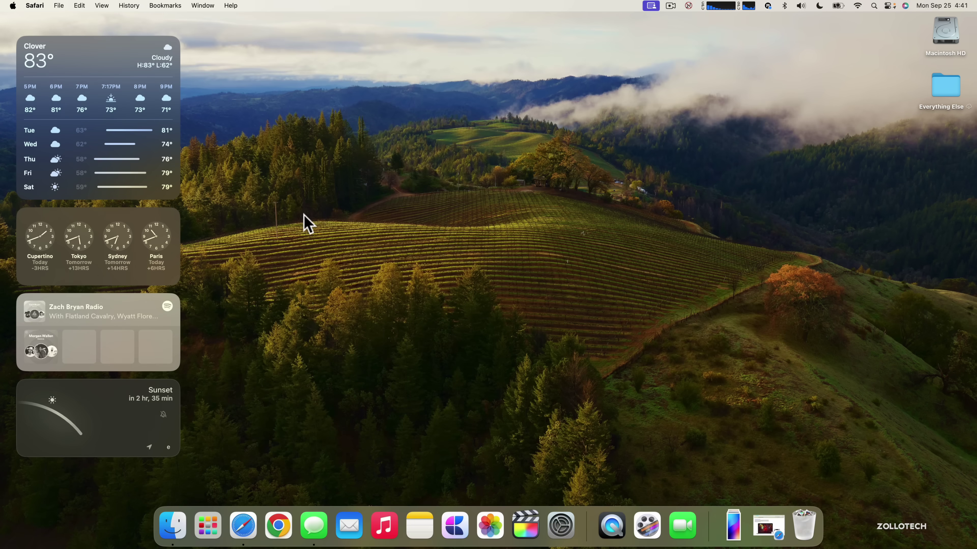
Restore the minimized Safari window and follow footnote 7 in the Game Mode section of the macOS Sonoma Preview page
click(768, 526)
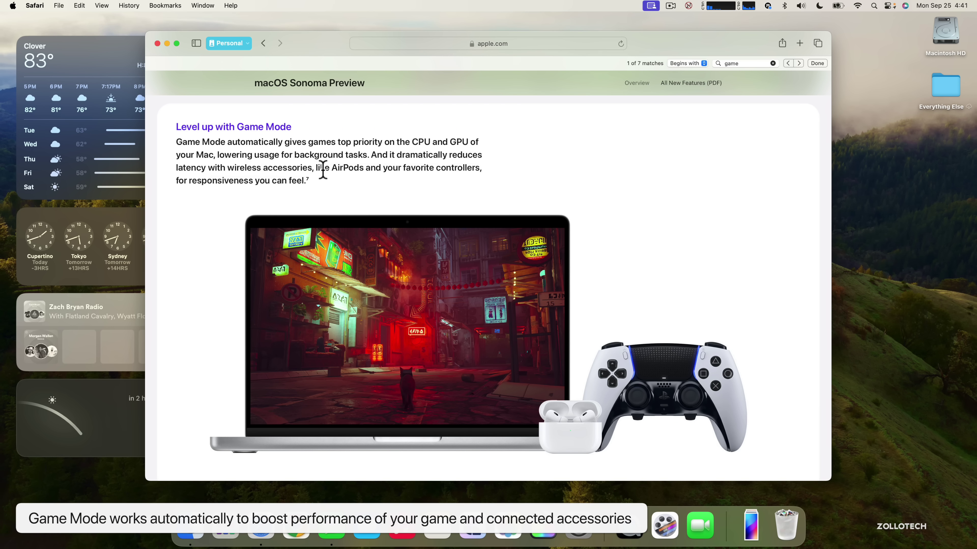
click(307, 179)
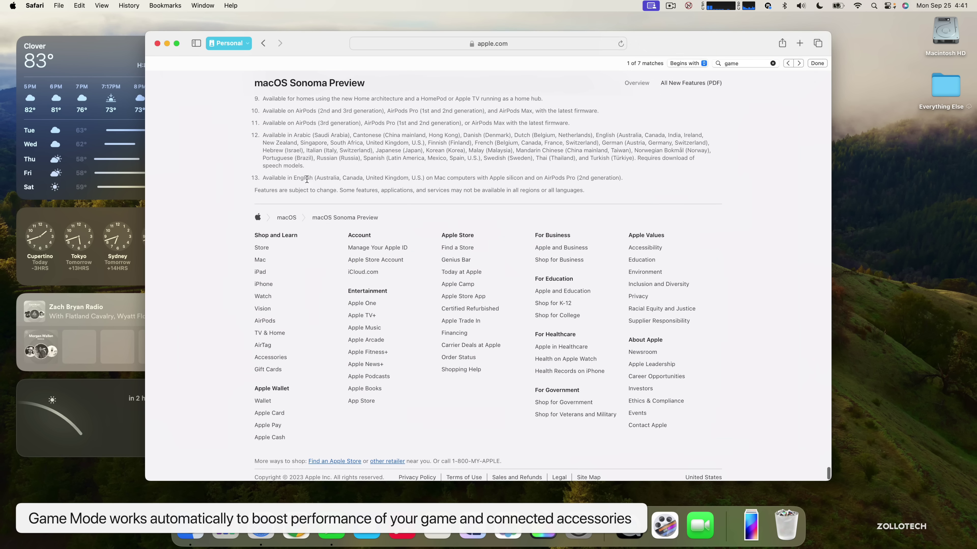
Close the Safari window with the macOS Sonoma Preview page and return to the desktop
scroll(298, 166, up, 2)
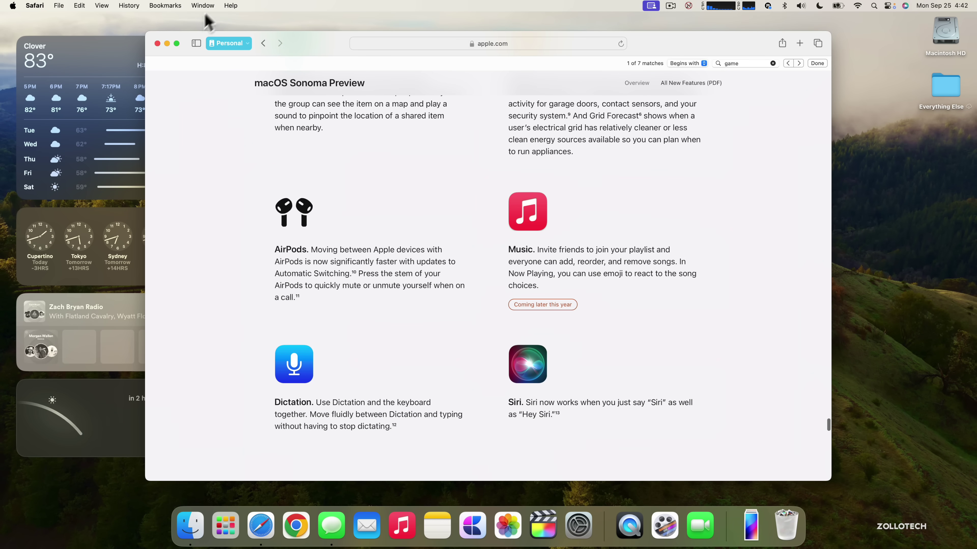
click(157, 43)
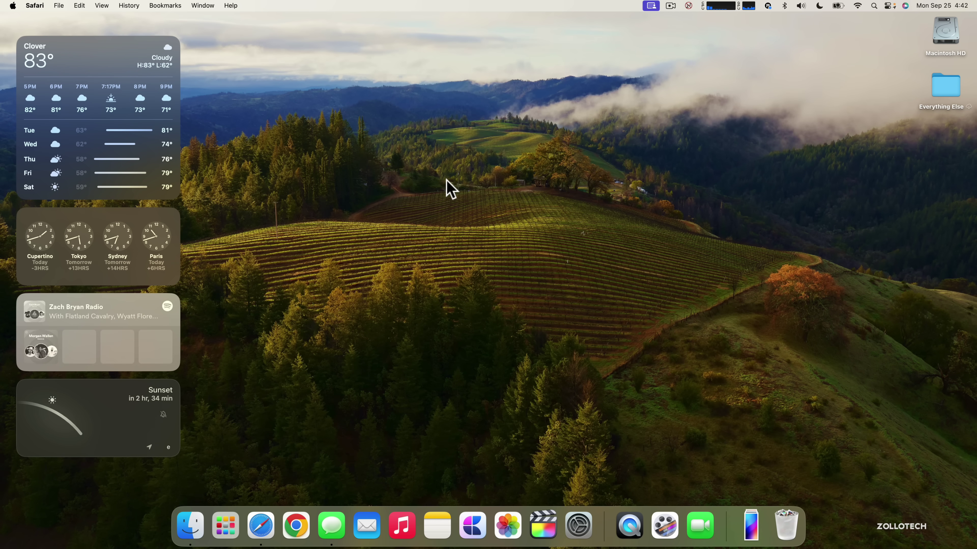
click(450, 188)
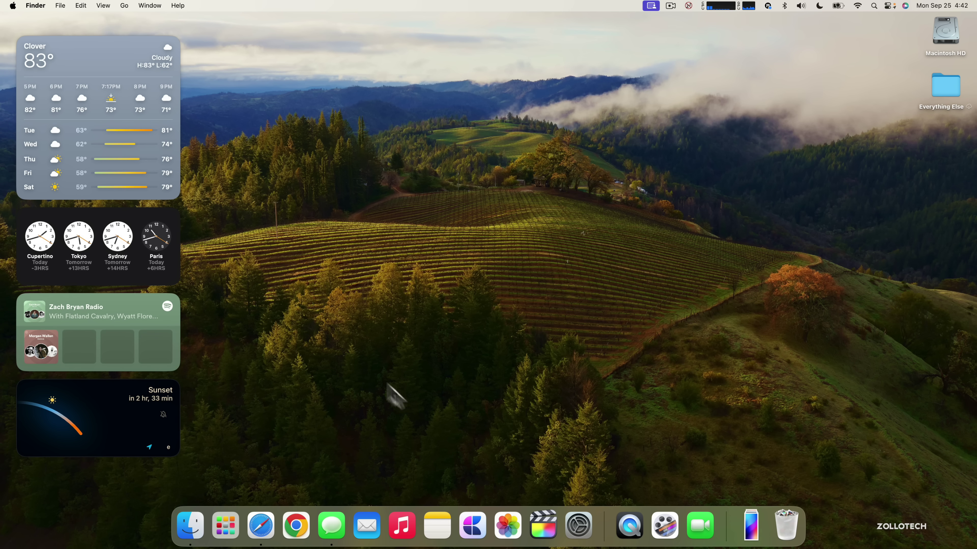
Switch to Notes and write "Autocorrect should be more accurate" as the title line of the empty note
click(437, 525)
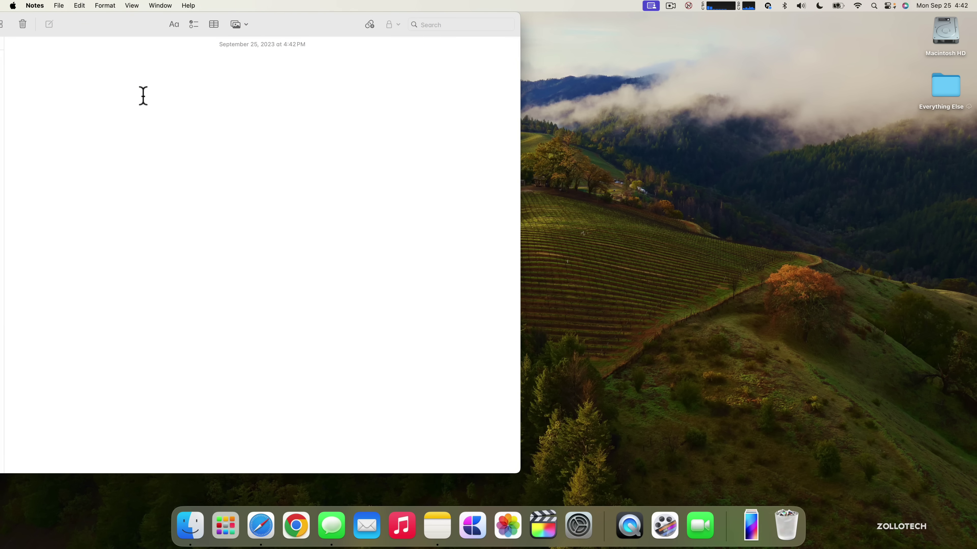
text(autocoreect should be more accurate)
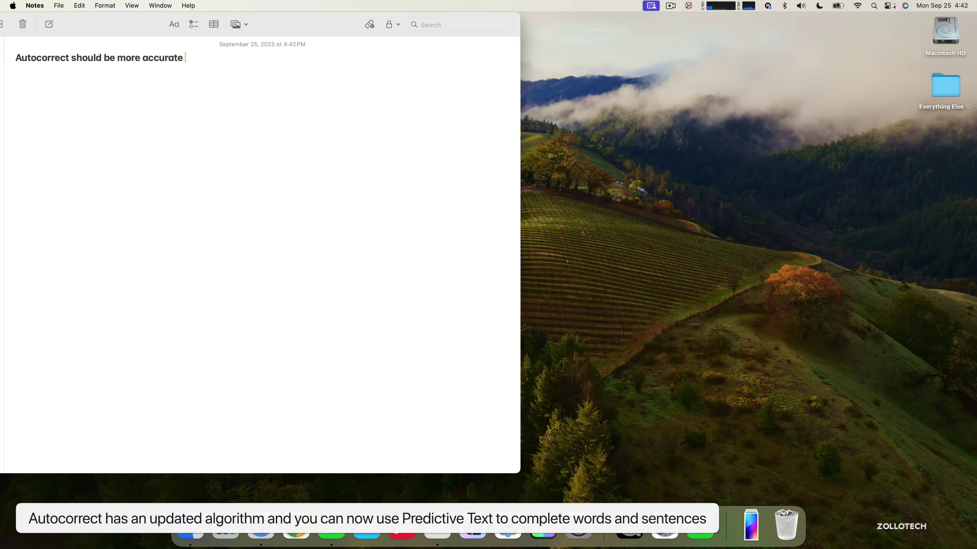
key(Return)
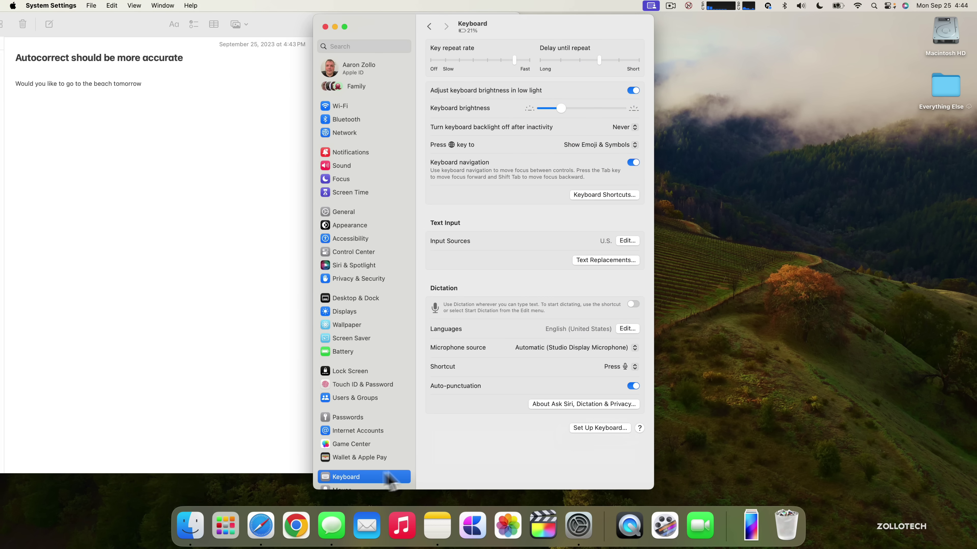
Enable Dictation in the Keyboard settings and set its shortcut to Press Control Key Twice
click(633, 304)
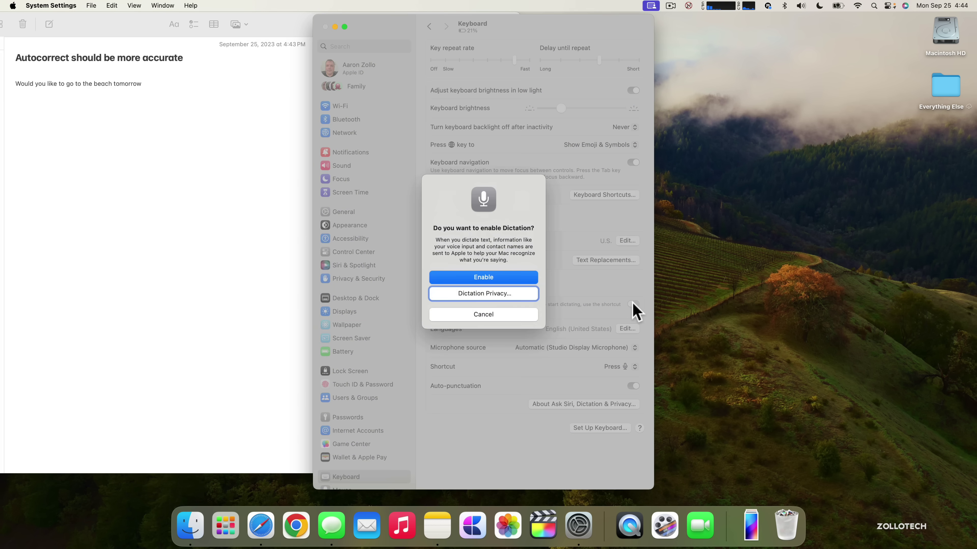
click(513, 277)
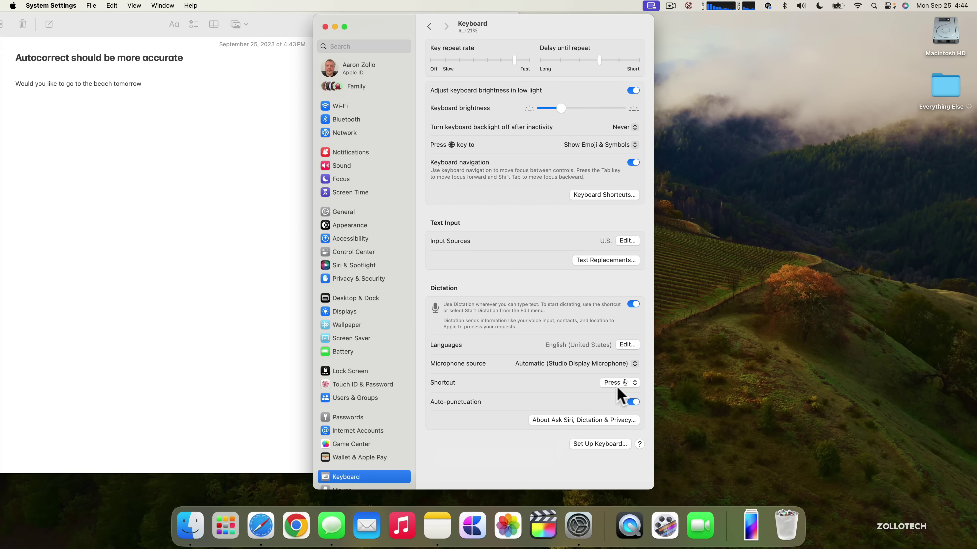
click(633, 384)
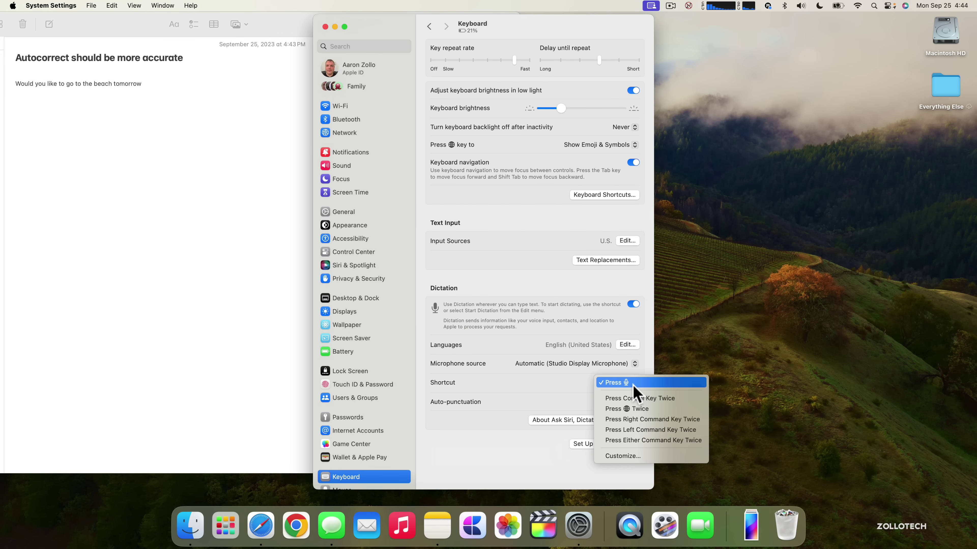
click(648, 399)
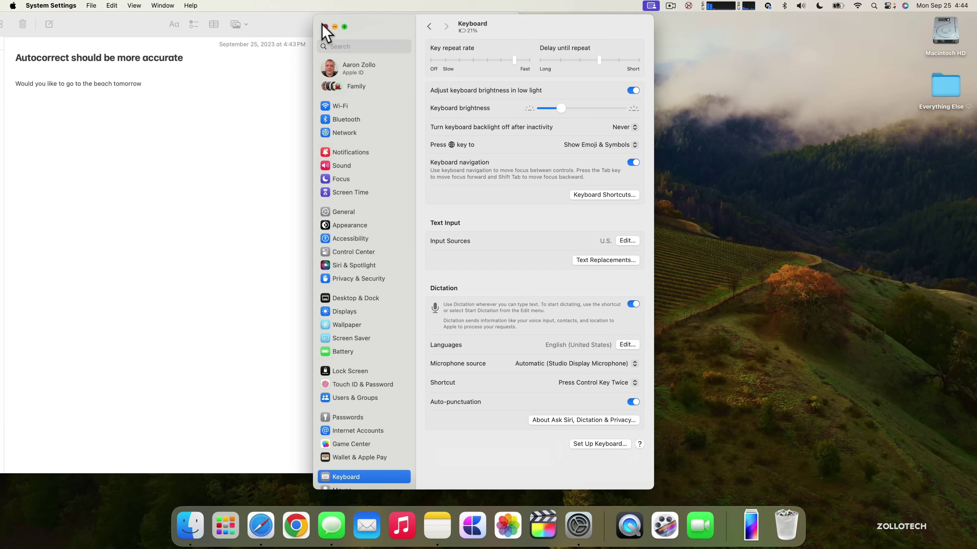
Close System Settings and start dictation in the note below the beach sentence
click(325, 26)
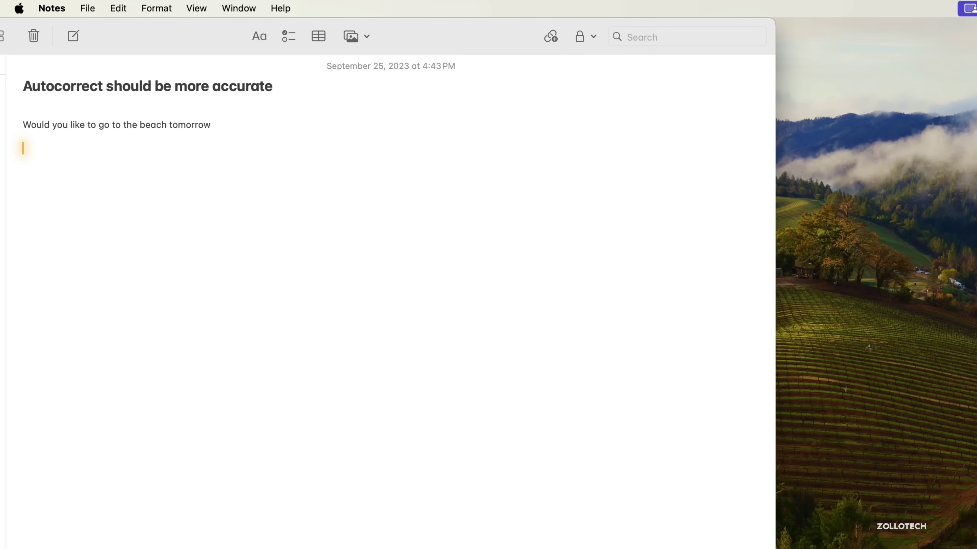
key(ctrl)
key(ctrl)
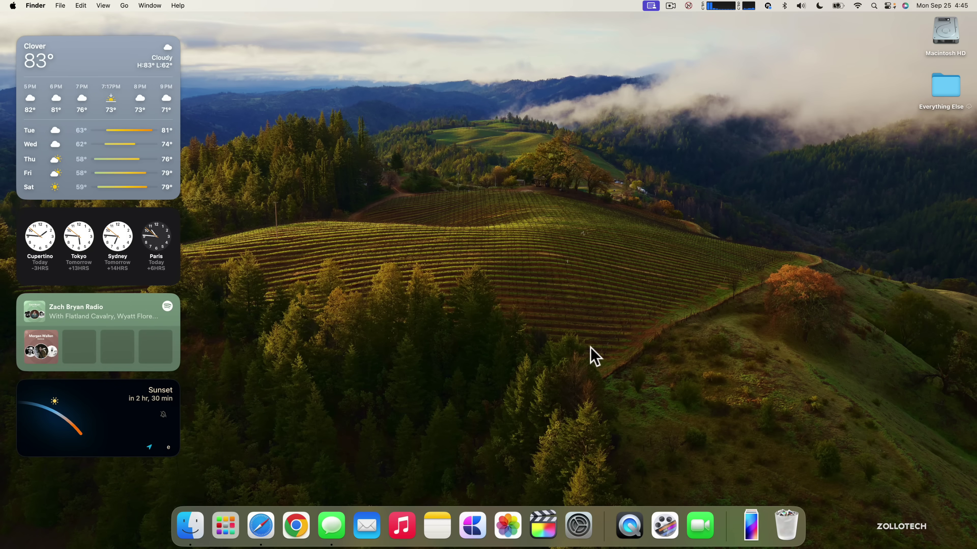
Switch to System Settings and turn on Sensitive Content Warning under Privacy & Security, then return to the Privacy & Security overview
click(579, 525)
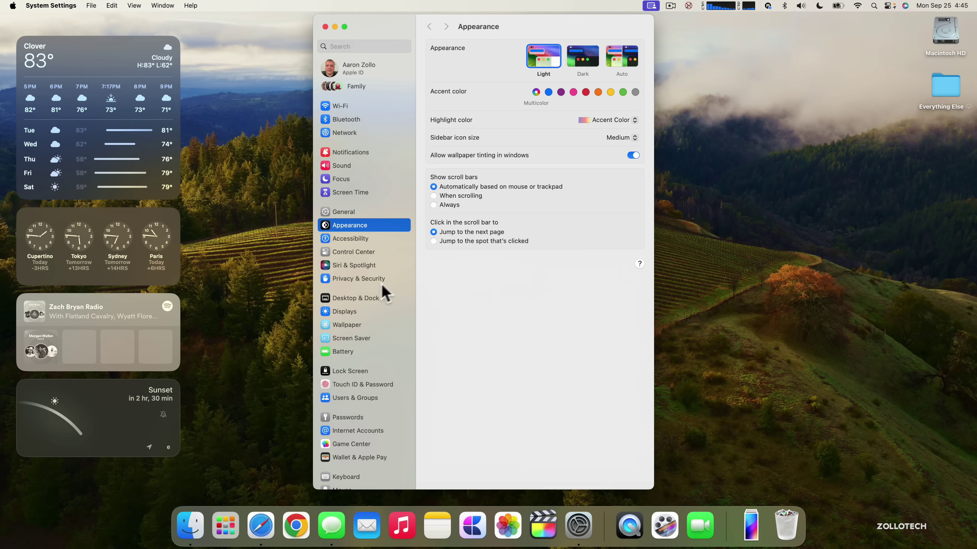
click(363, 280)
scroll(499, 356, down, 10)
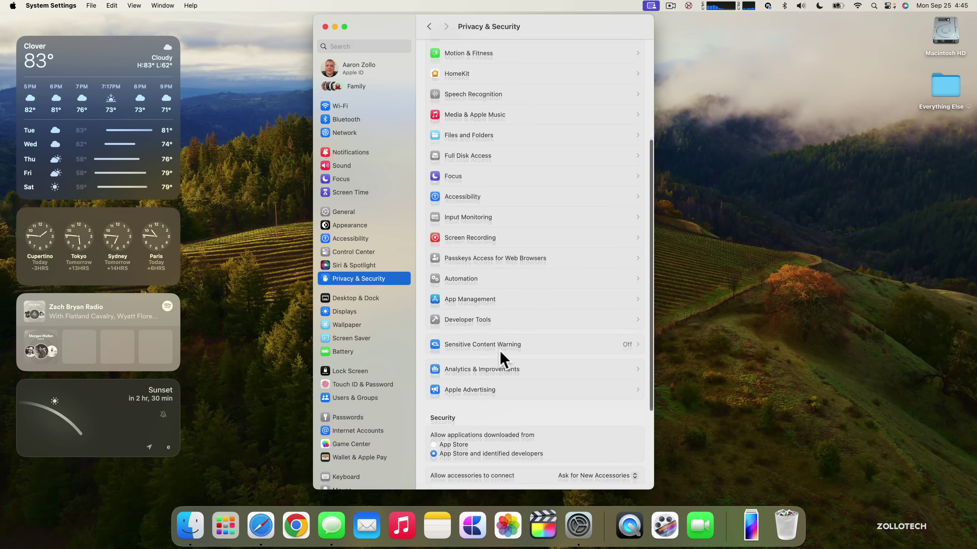
scroll(502, 359, down, 2)
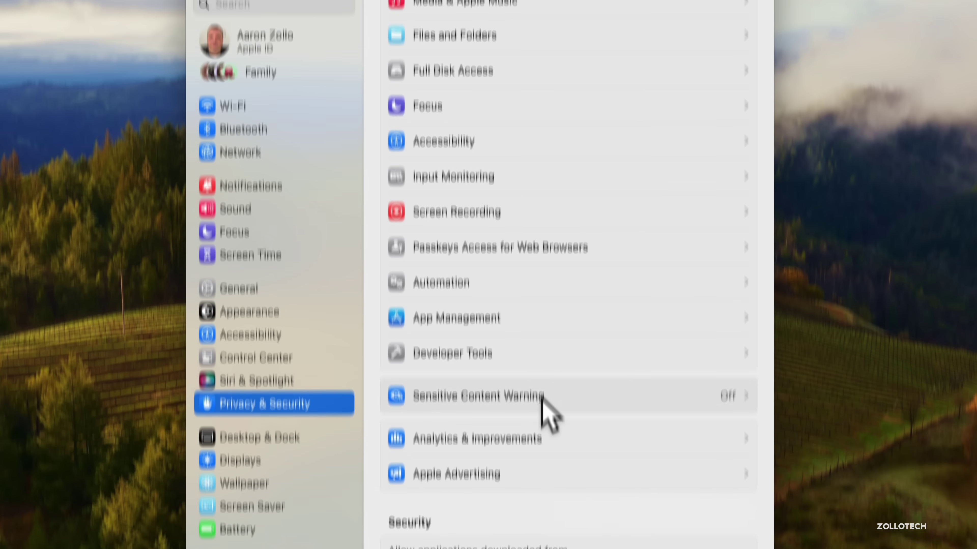
click(543, 280)
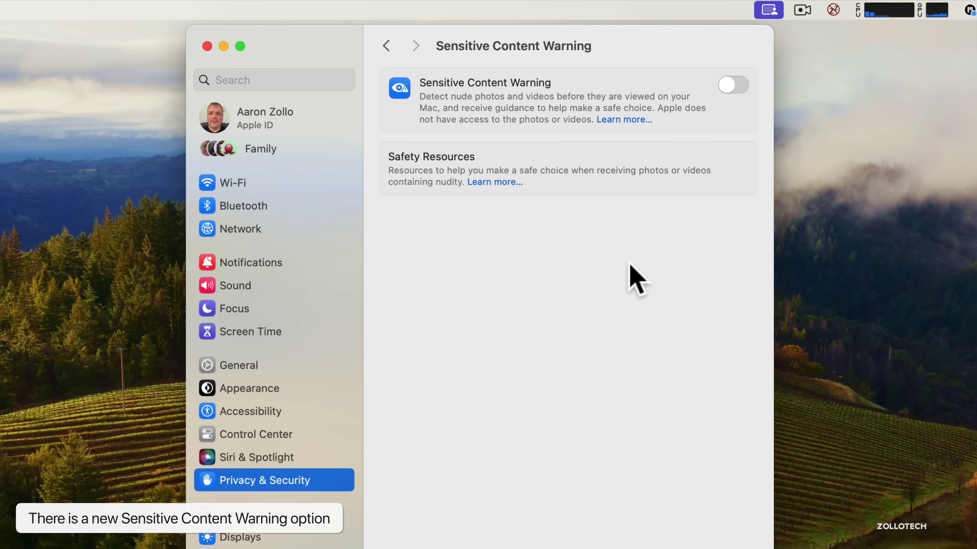
click(733, 85)
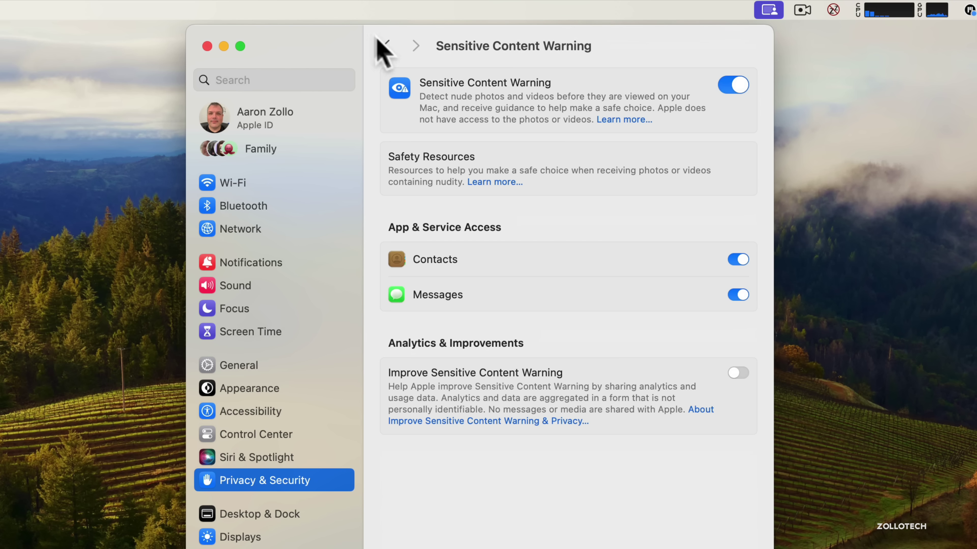
click(386, 47)
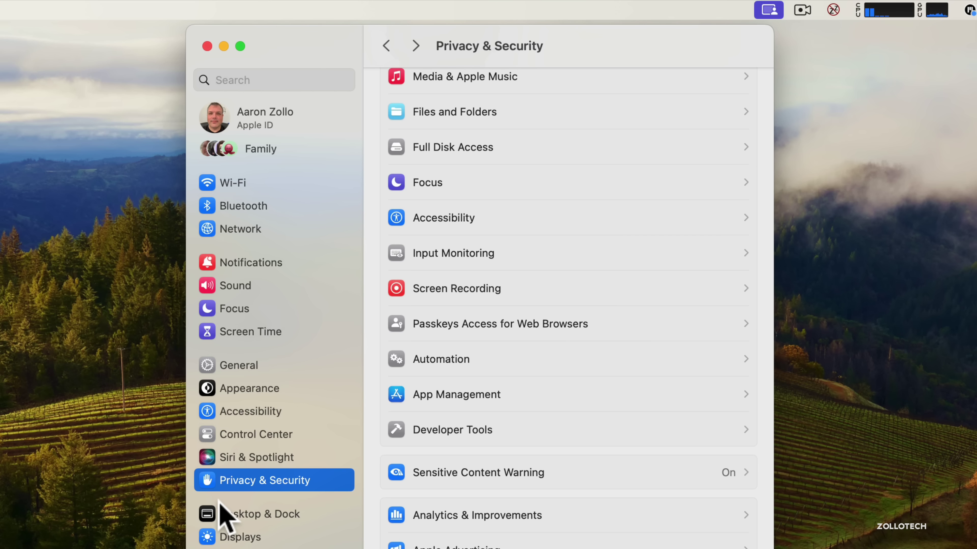
Turn on Communication Safety in the Screen Time settings, then switch it back off
click(264, 334)
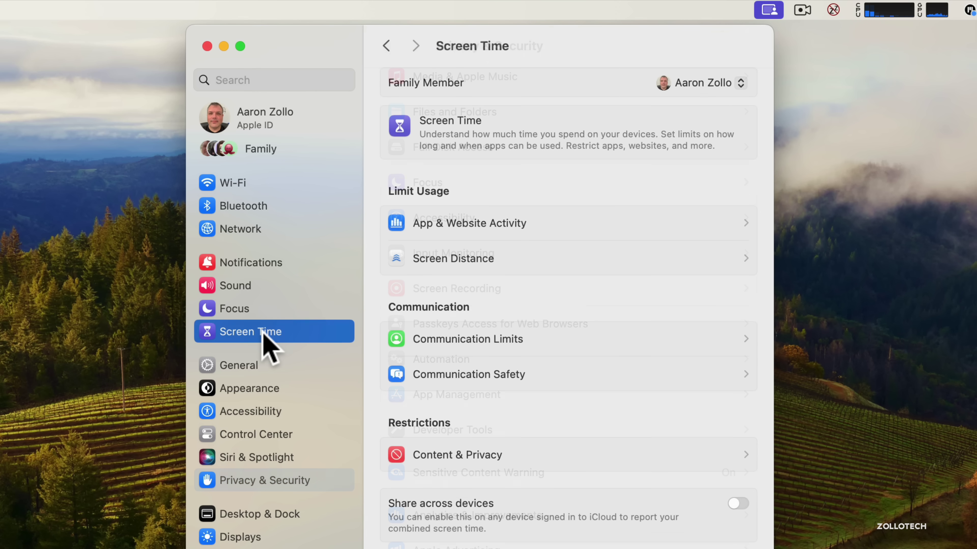
click(496, 379)
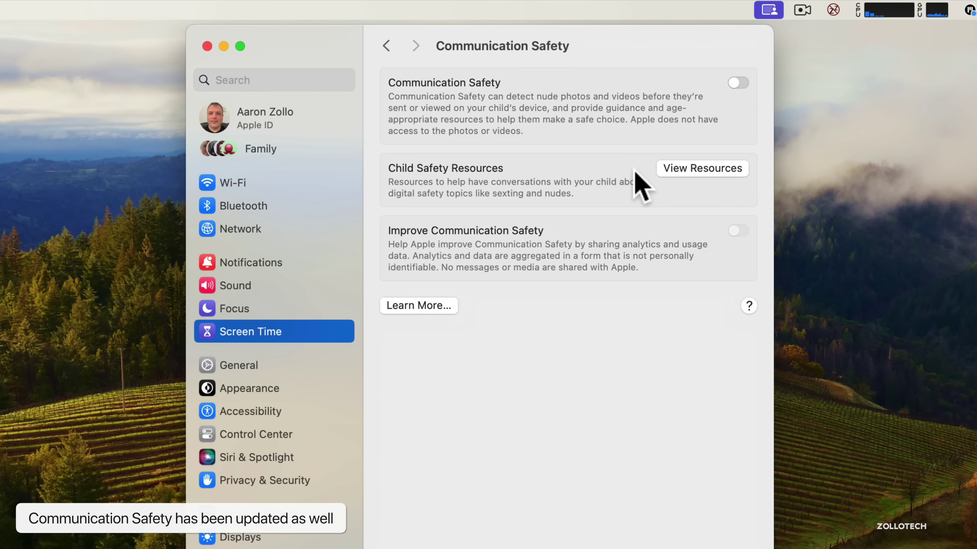
click(737, 83)
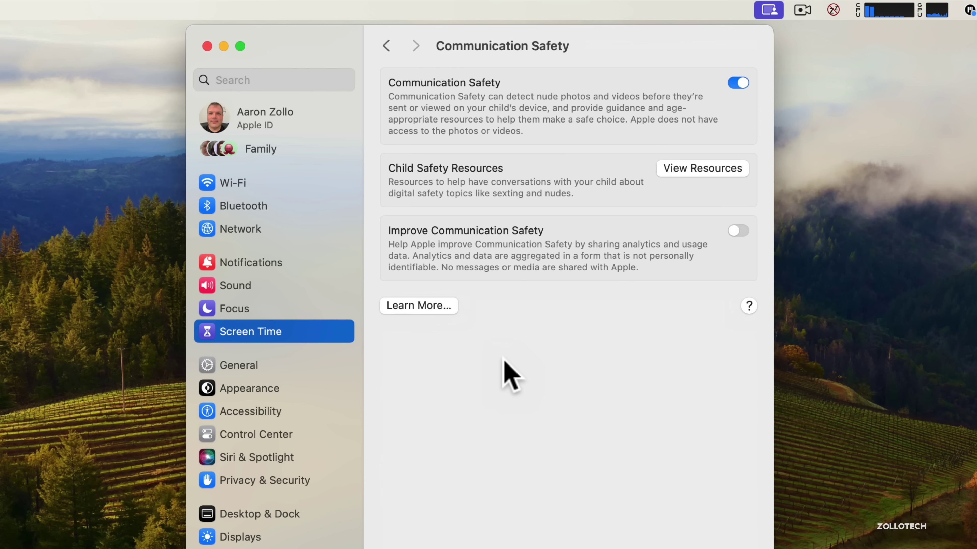
click(740, 83)
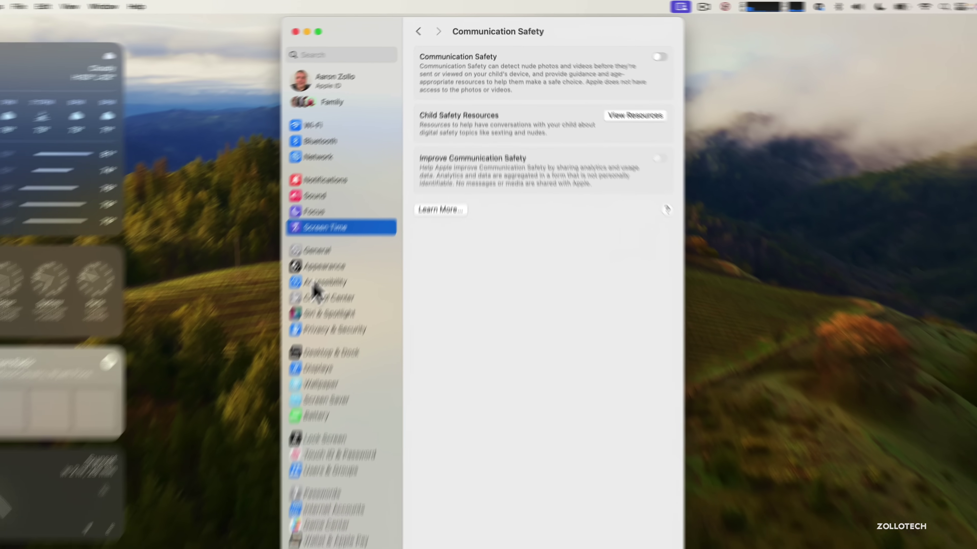
Turn on Share across devices for Personal Voice in the Accessibility settings
click(262, 412)
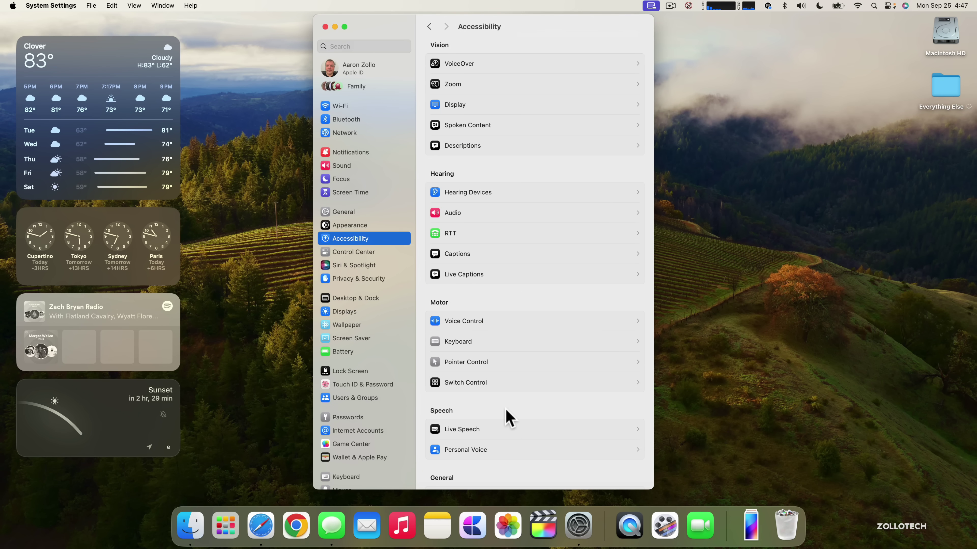
scroll(507, 417, down, 1)
scroll(508, 417, down, 3)
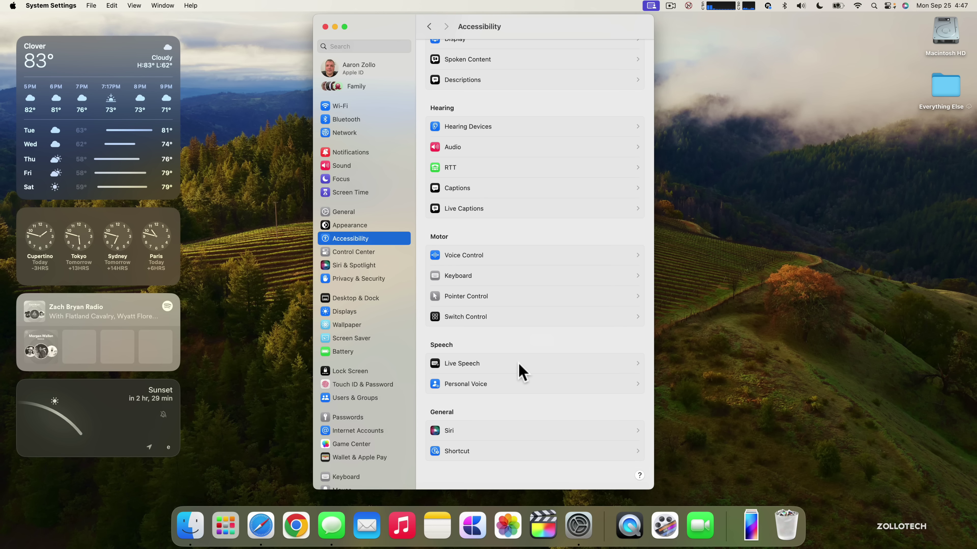
click(545, 384)
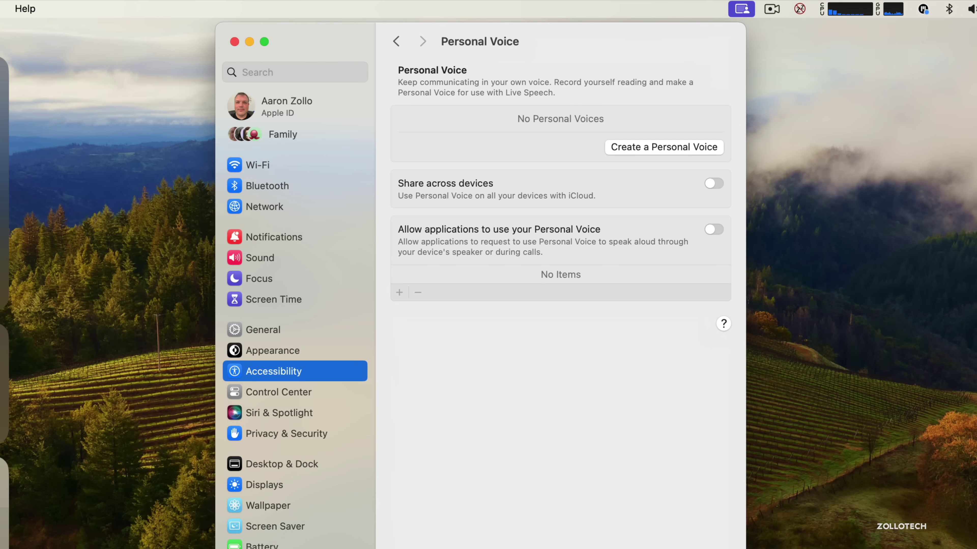
click(714, 185)
View the introduction to creating a Personal Voice, then cancel it and return to the Accessibility overview
click(672, 147)
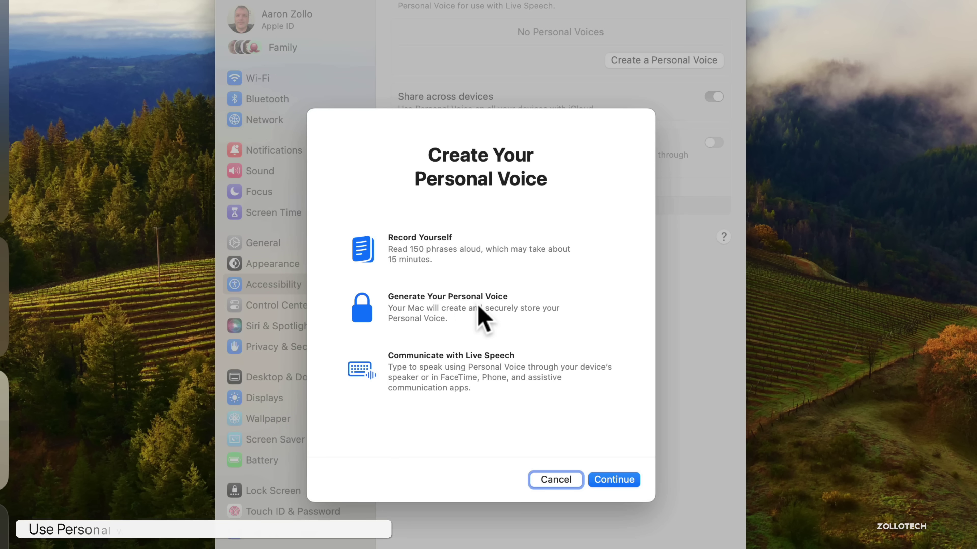
click(558, 479)
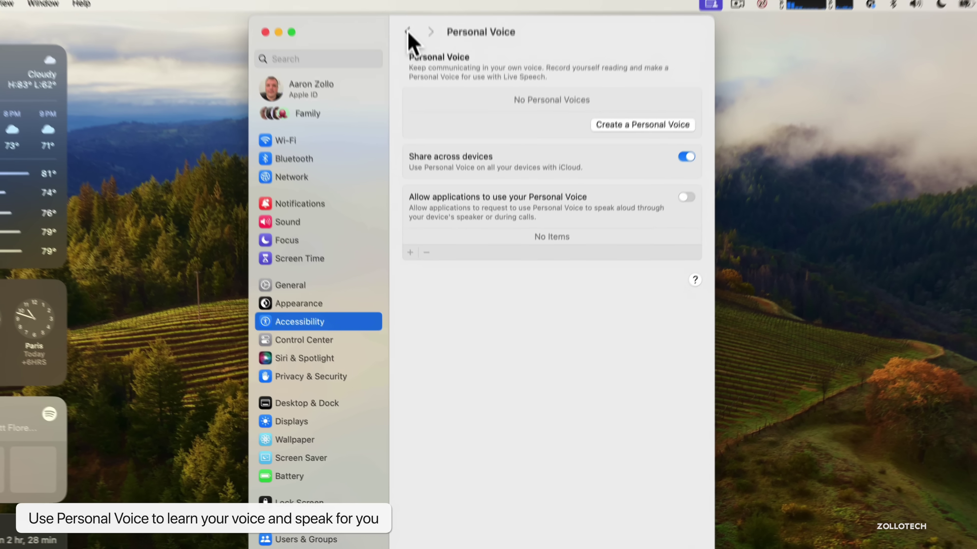
click(409, 36)
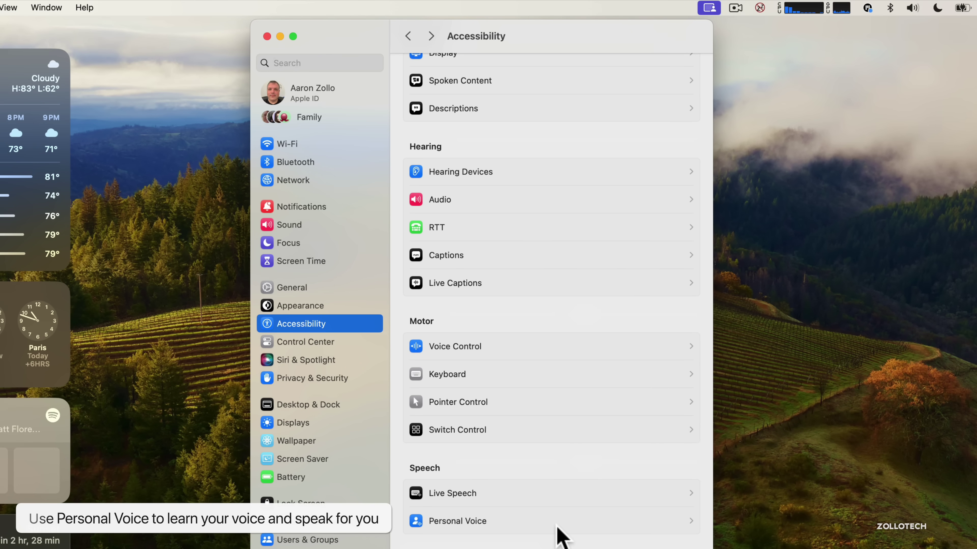
Turn on Live Speech and have it speak a short greeting that includes the speaker's first name
click(538, 500)
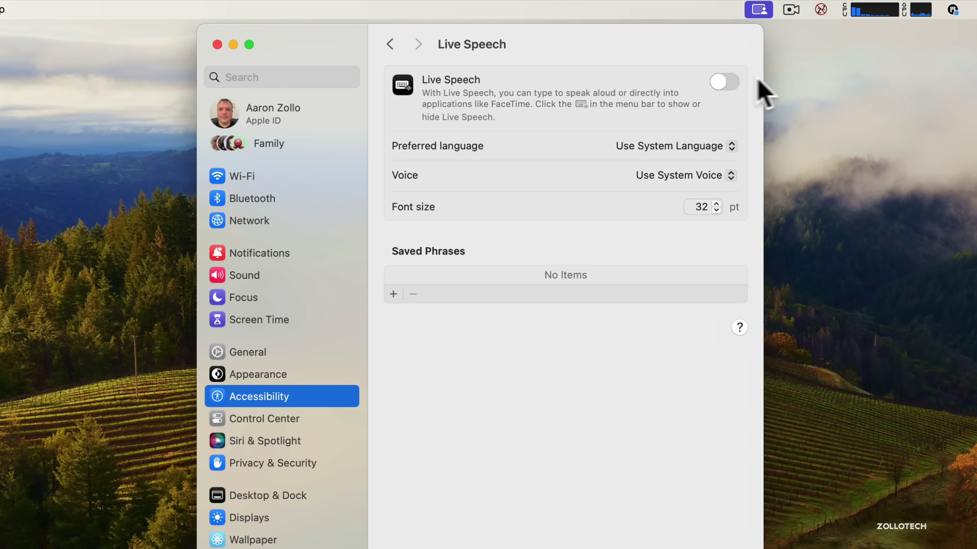
click(731, 82)
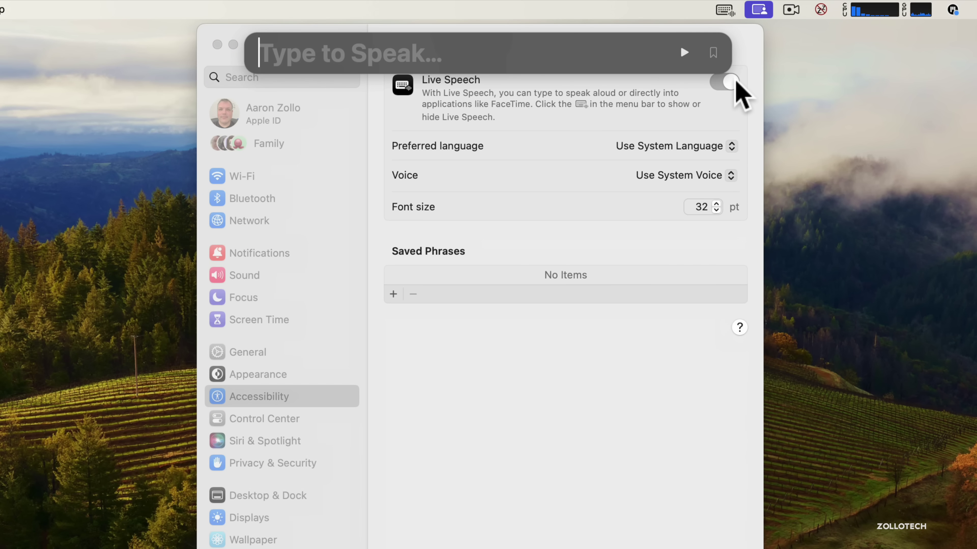
text(Hi this is Aaron)
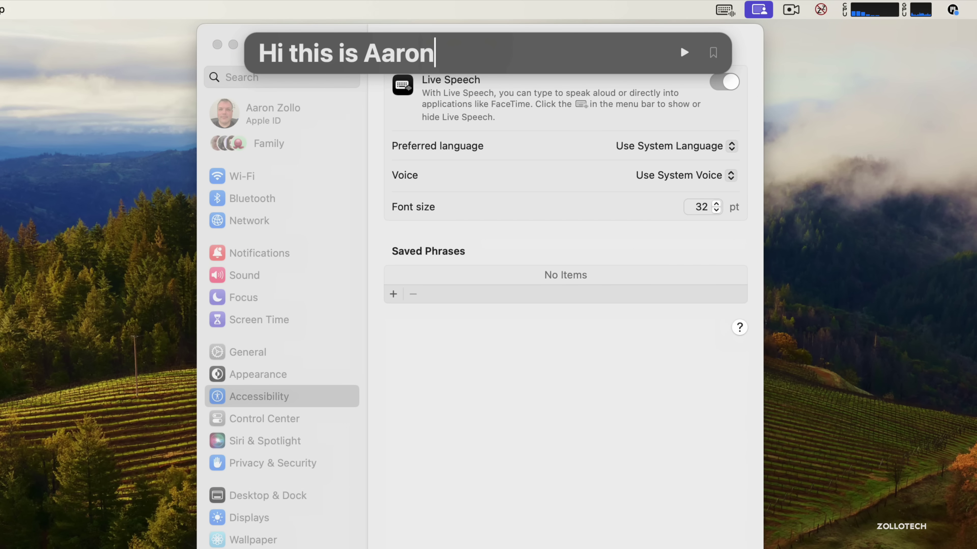
key(Return)
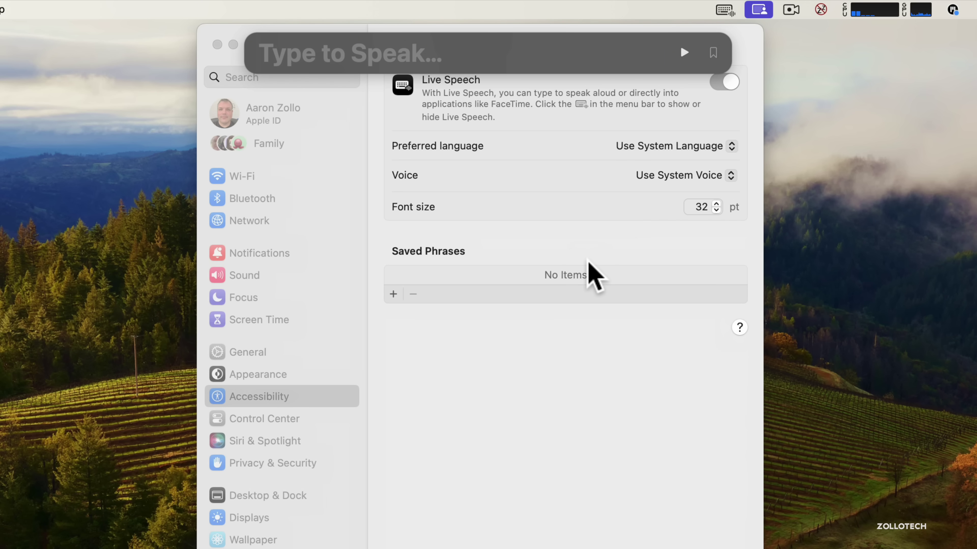
Set the Live Speech voice to the saved Personal Voice and have it speak a short greeting that includes the speaker's first name
click(674, 176)
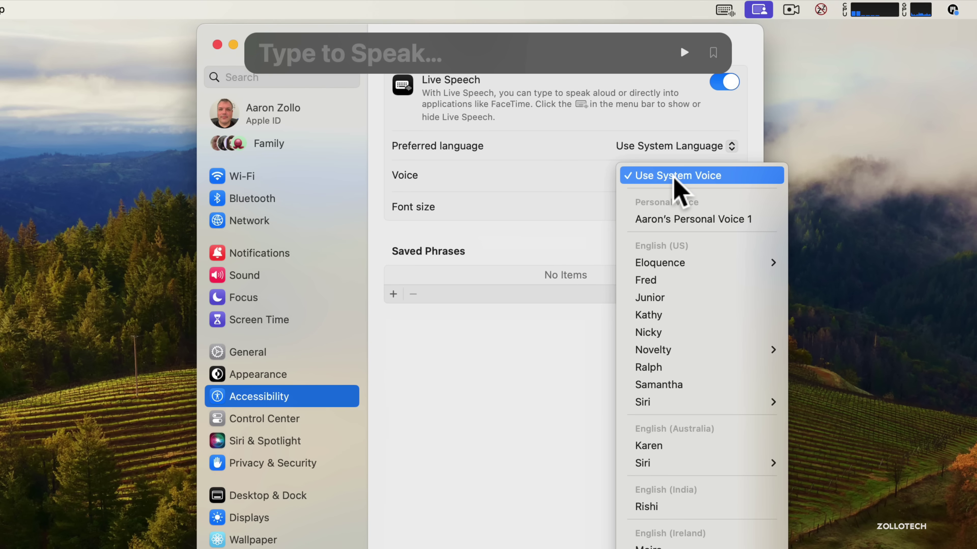
click(665, 220)
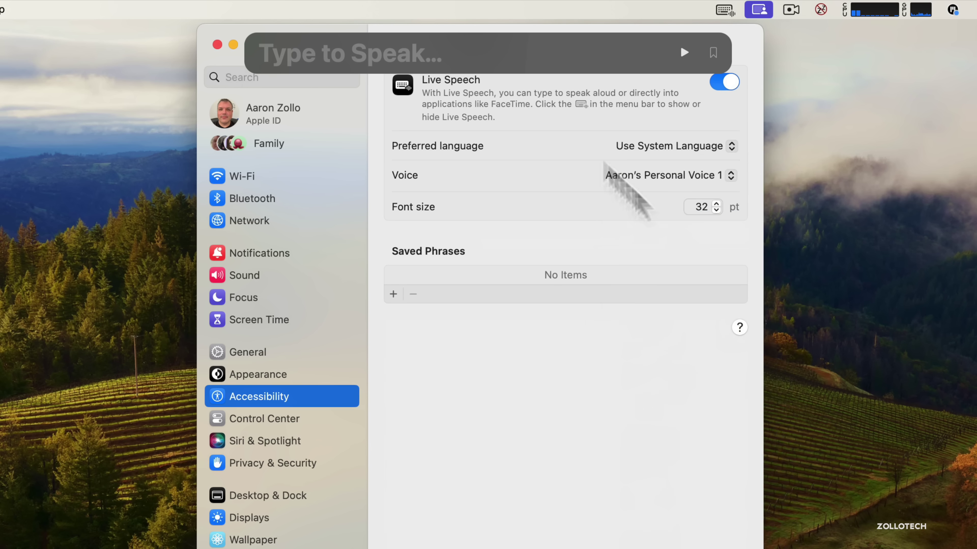
click(360, 50)
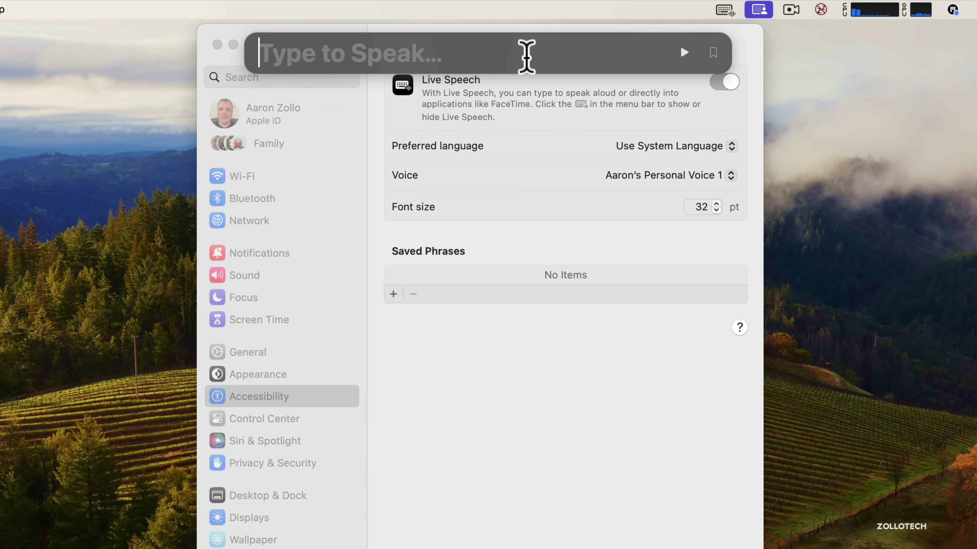
text(Hi this)
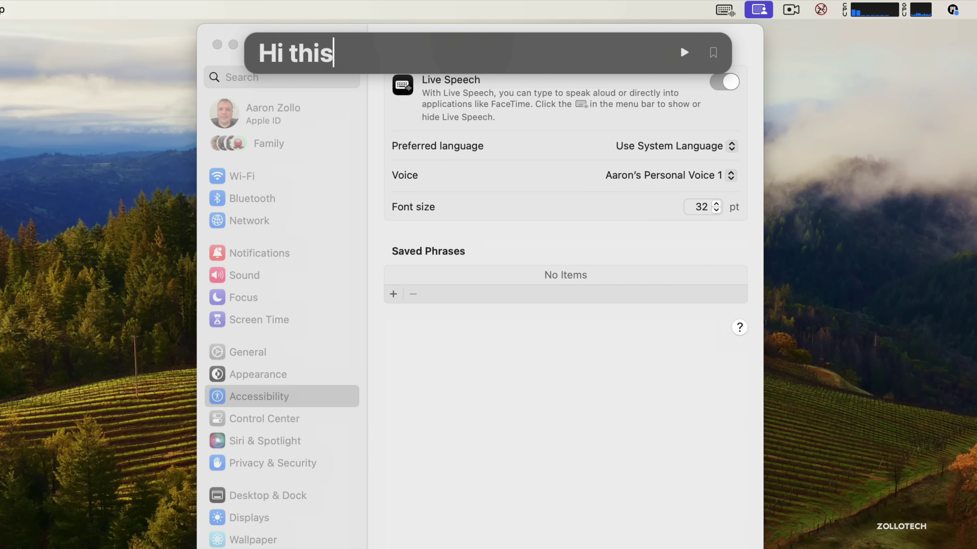
text( is Aaron)
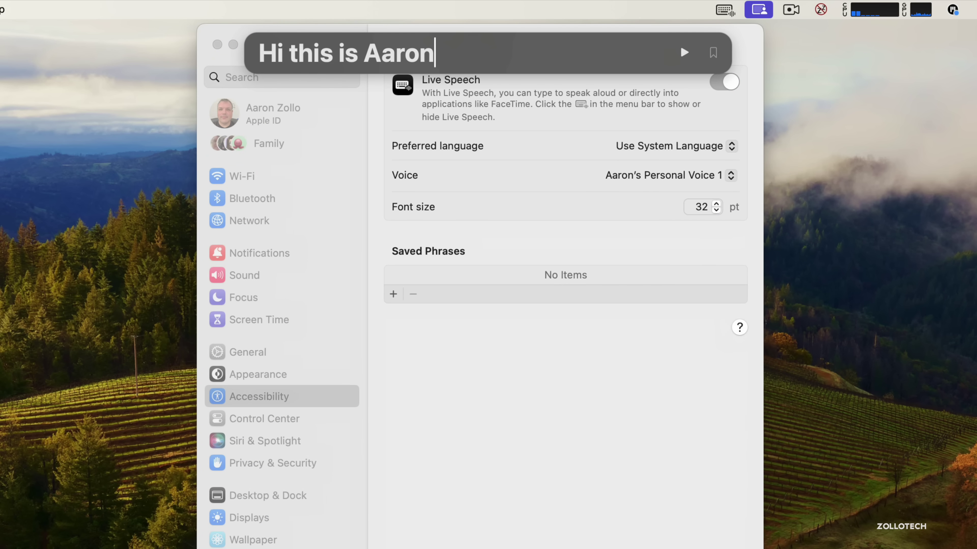
click(682, 52)
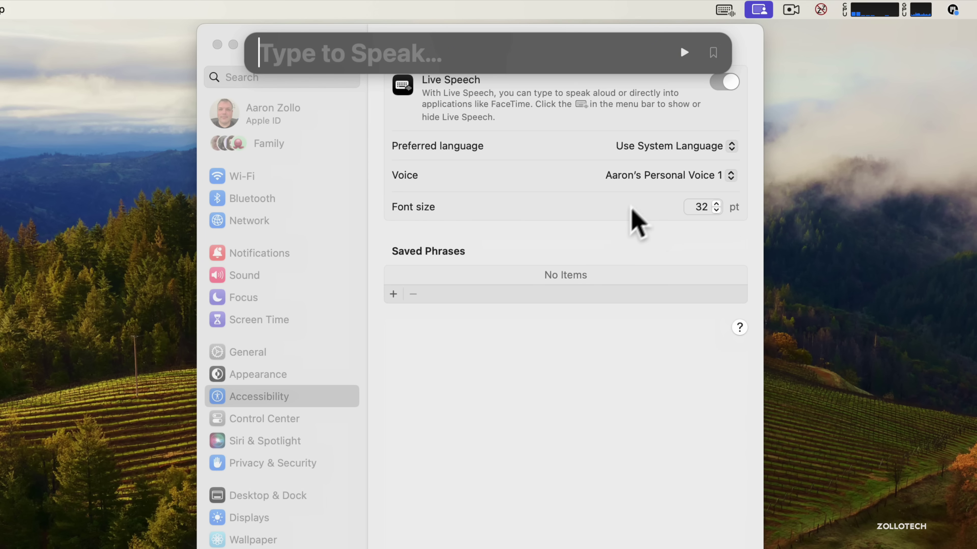
Set the Live Speech voice back to Use System Voice, turn Live Speech off, and open the Hearing Devices accessibility settings
click(658, 175)
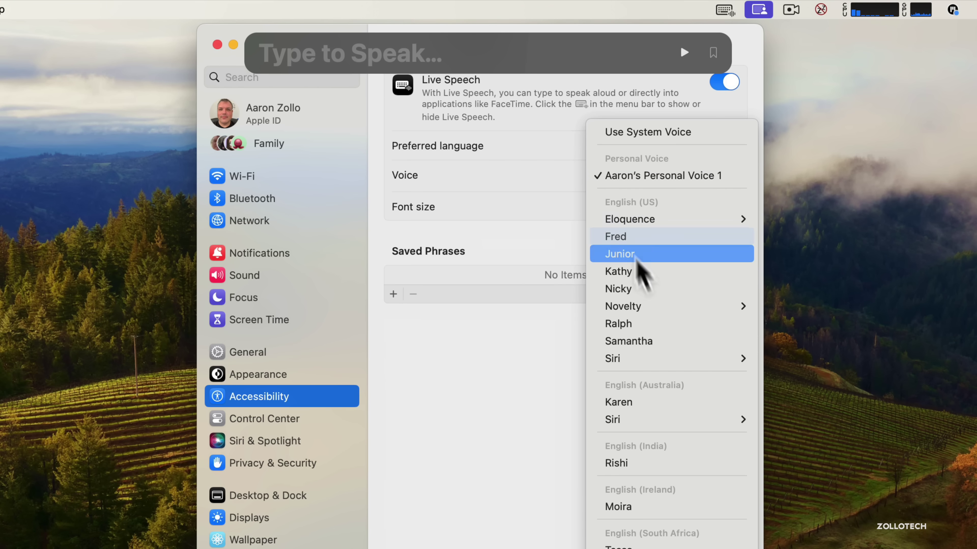
click(645, 134)
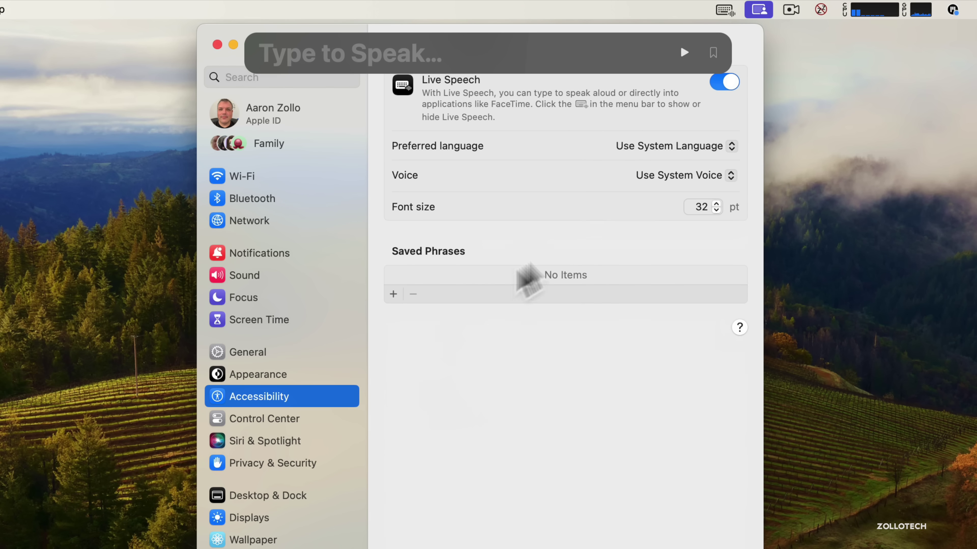
click(724, 82)
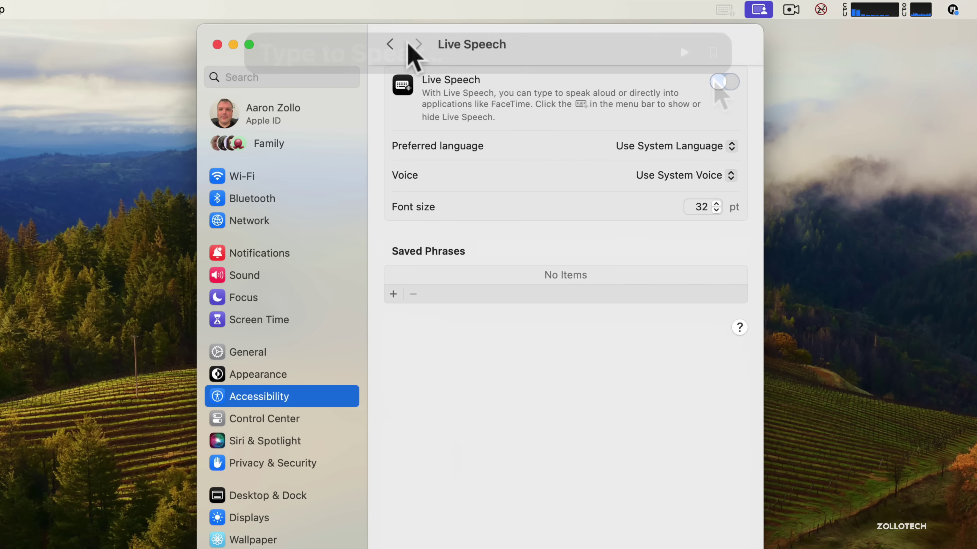
click(398, 43)
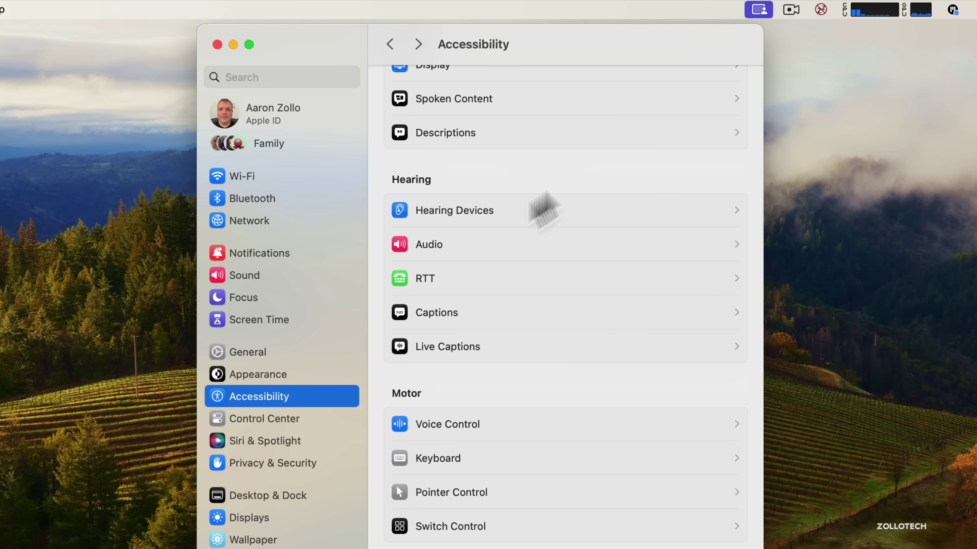
click(478, 214)
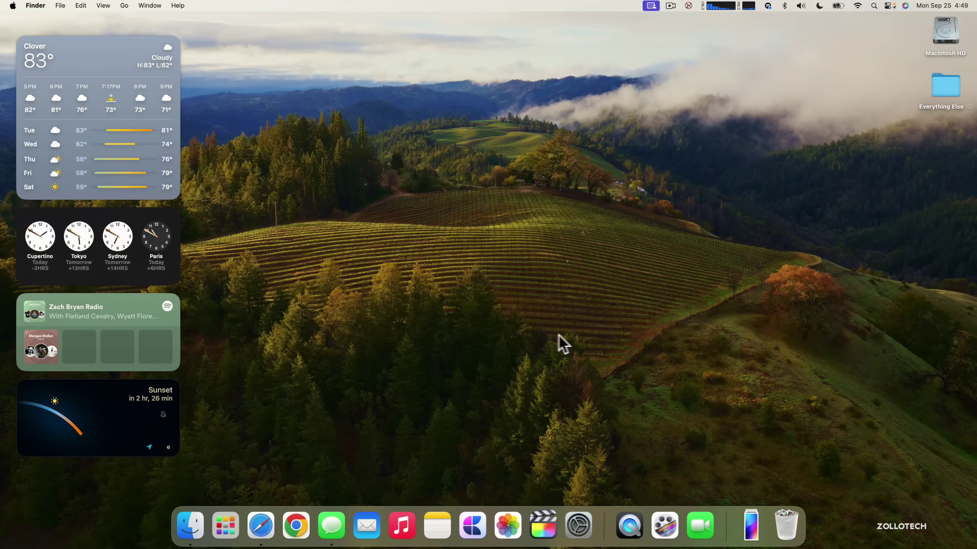
View the battery health details in the System Settings Battery page, then dismiss them
click(577, 513)
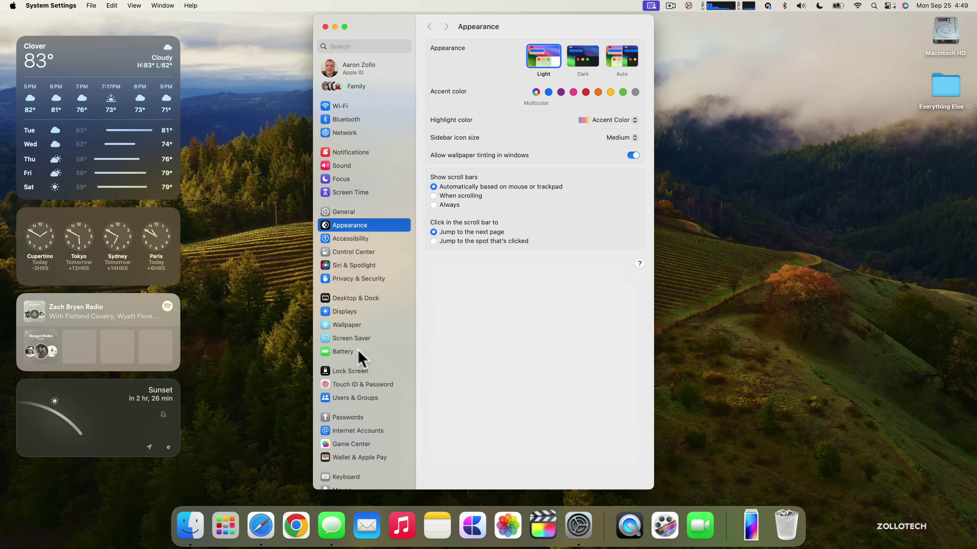
click(348, 352)
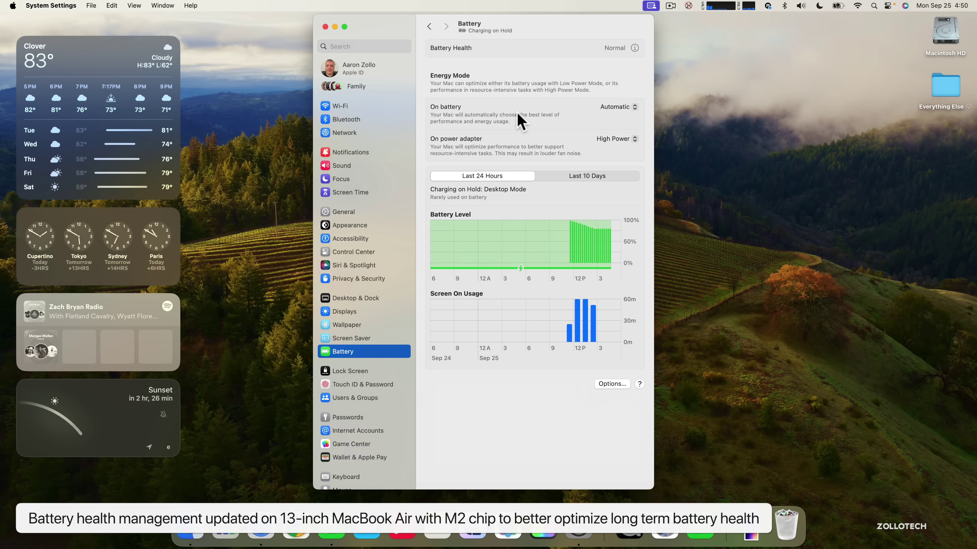
click(634, 48)
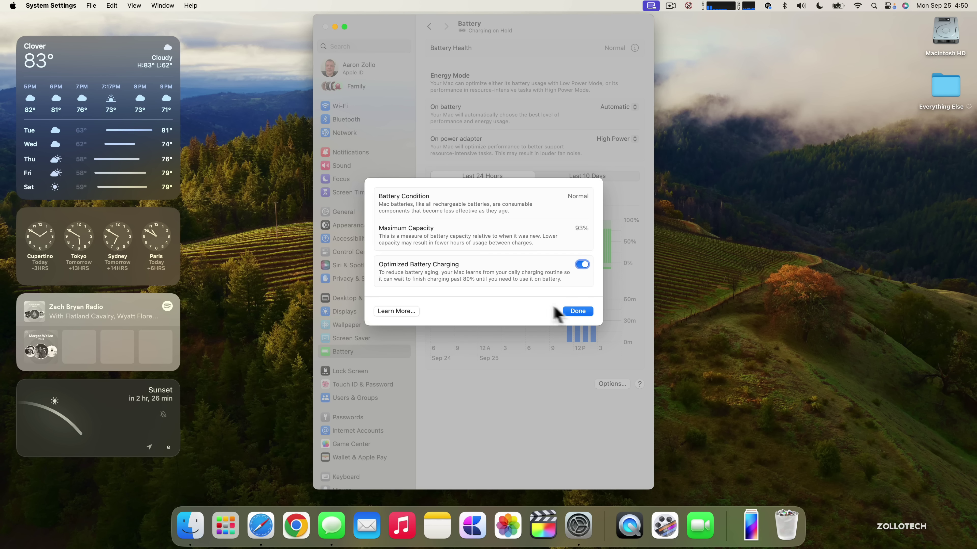
click(583, 312)
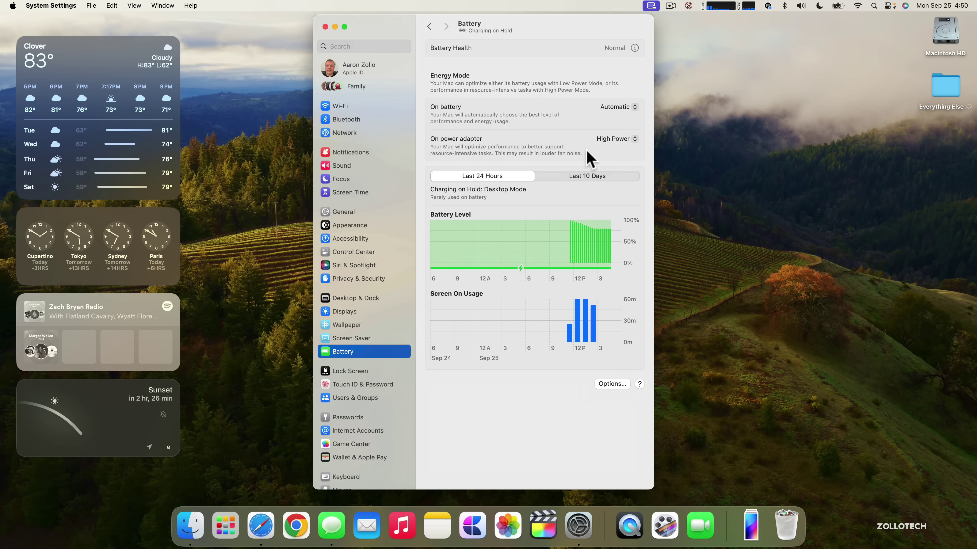
View the battery usage for the last 10 days and the power adapter energy mode choices, then quit System Settings
click(582, 175)
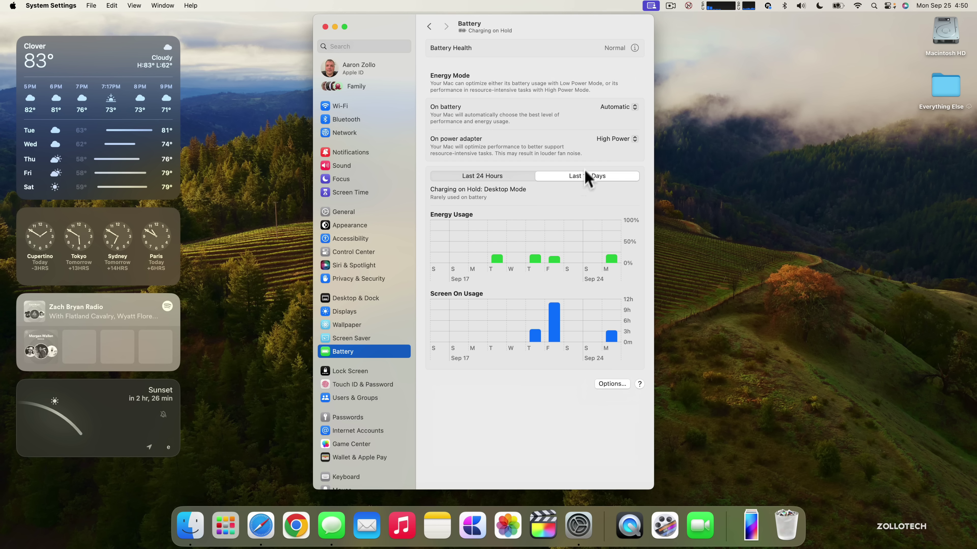
click(621, 141)
click(521, 148)
key(super+q)
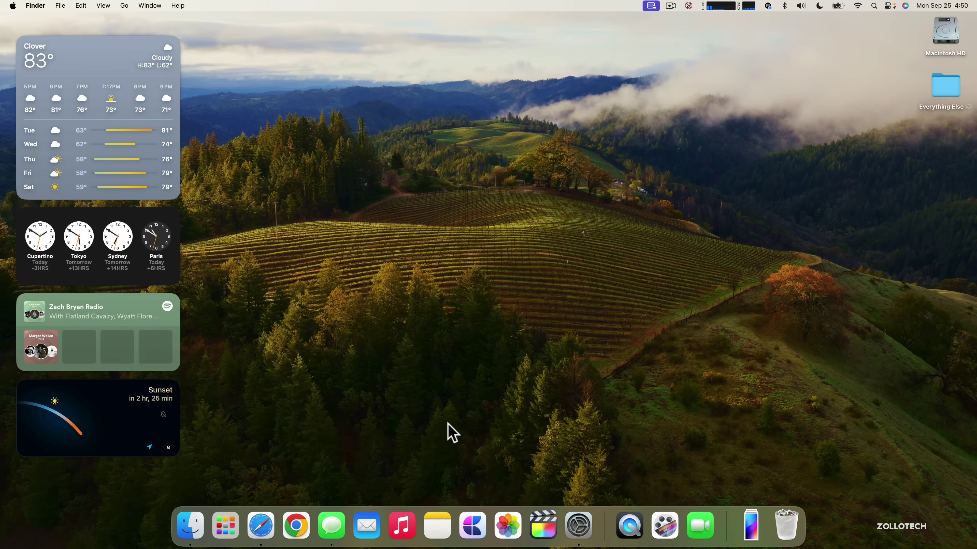
In Messages, browse the sticker collections, place the grinning-face sticker on the sent "Hello" message, and hide the app
click(338, 536)
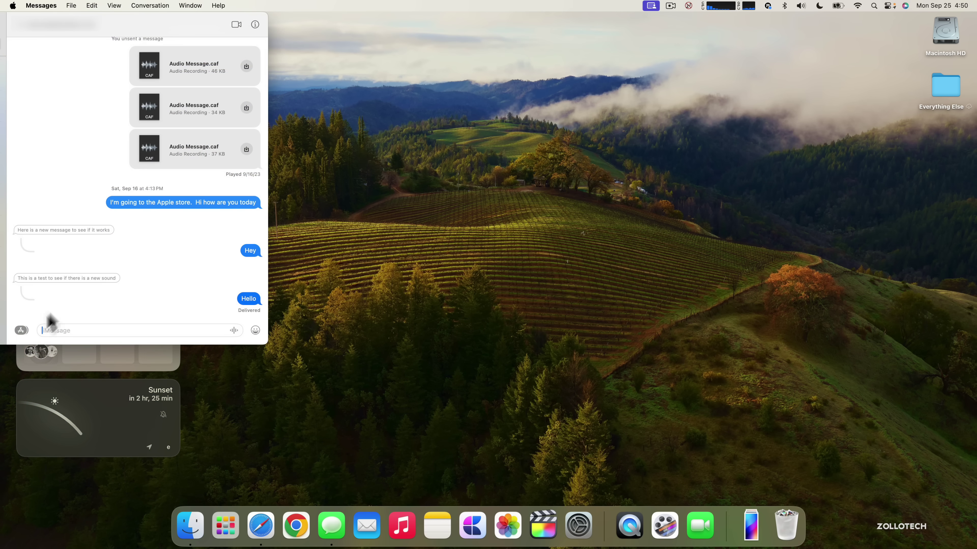
click(22, 330)
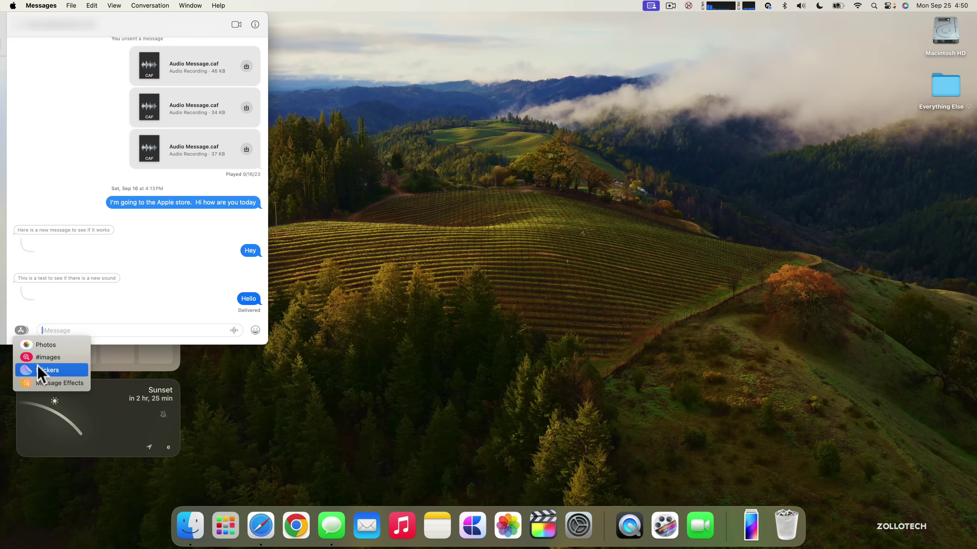
click(42, 371)
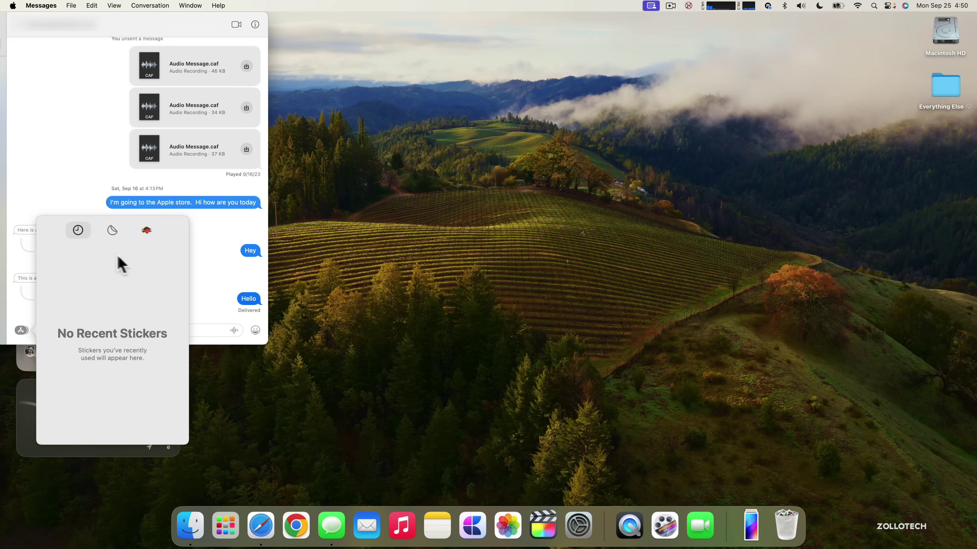
click(114, 231)
click(79, 231)
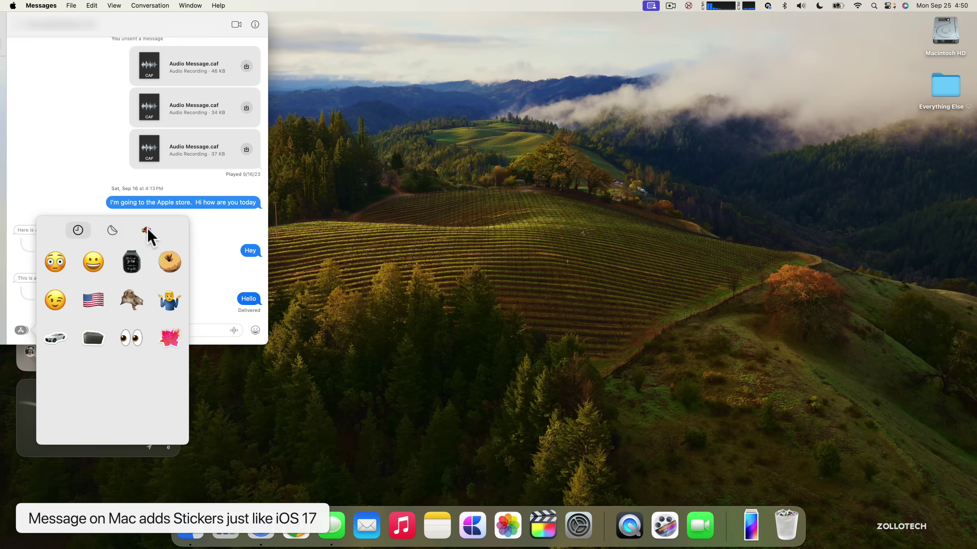
click(146, 230)
click(78, 231)
drag(102, 262, 231, 289)
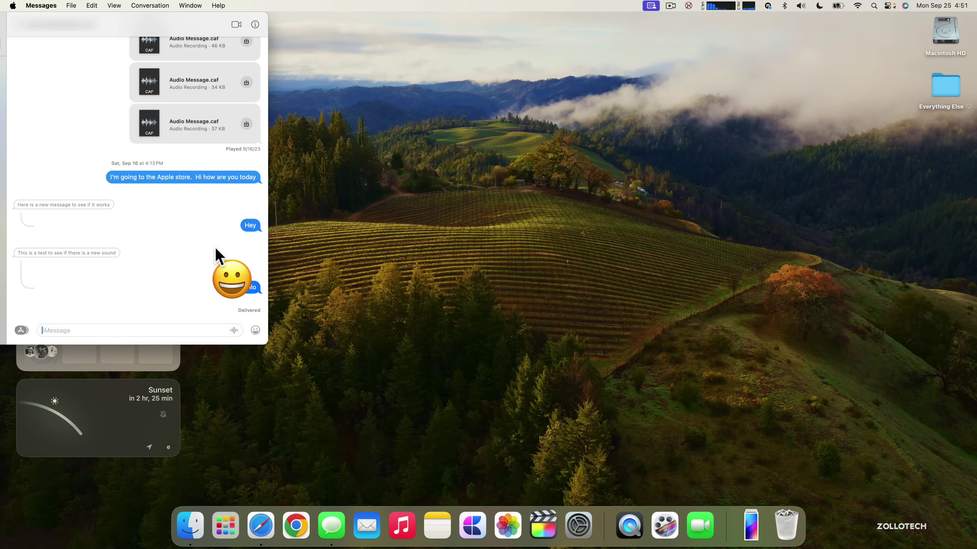
key(super+h)
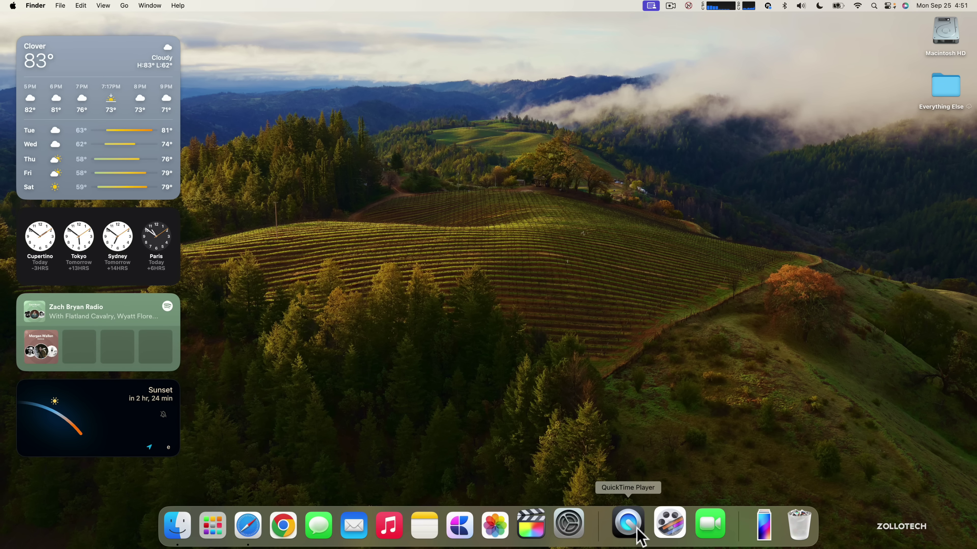
Change the wallpaper to the Shuffle Landscape aerials in System Settings, then quit it to reveal the desktop
click(592, 518)
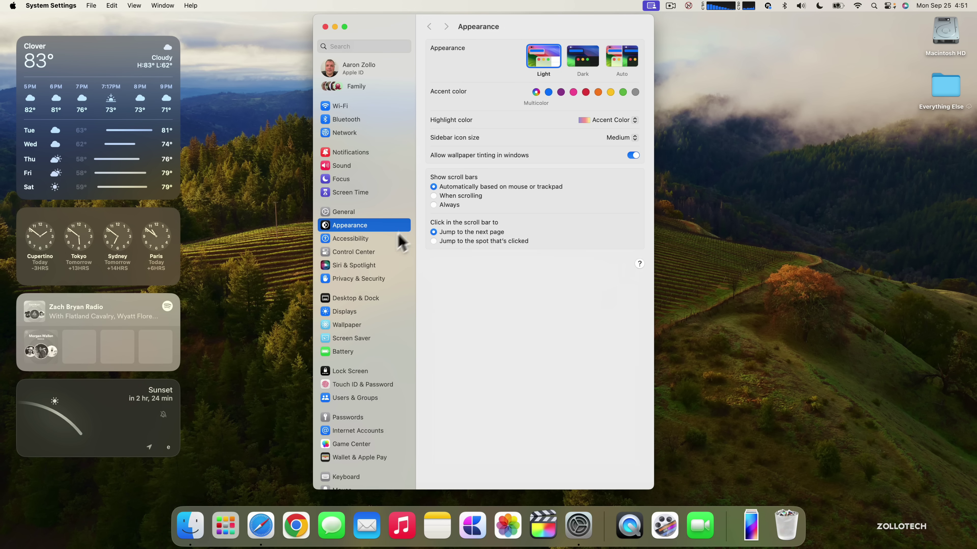
click(351, 326)
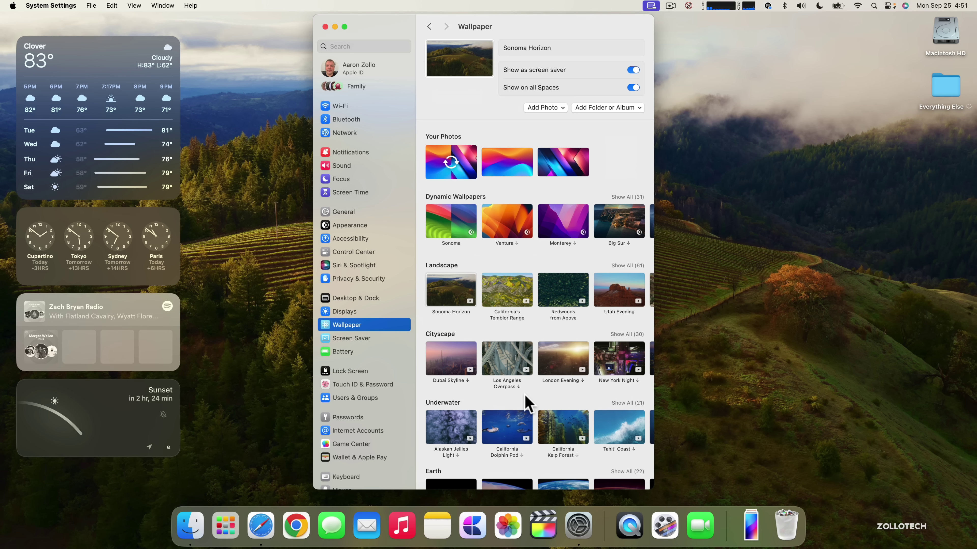
scroll(526, 397, down, 5)
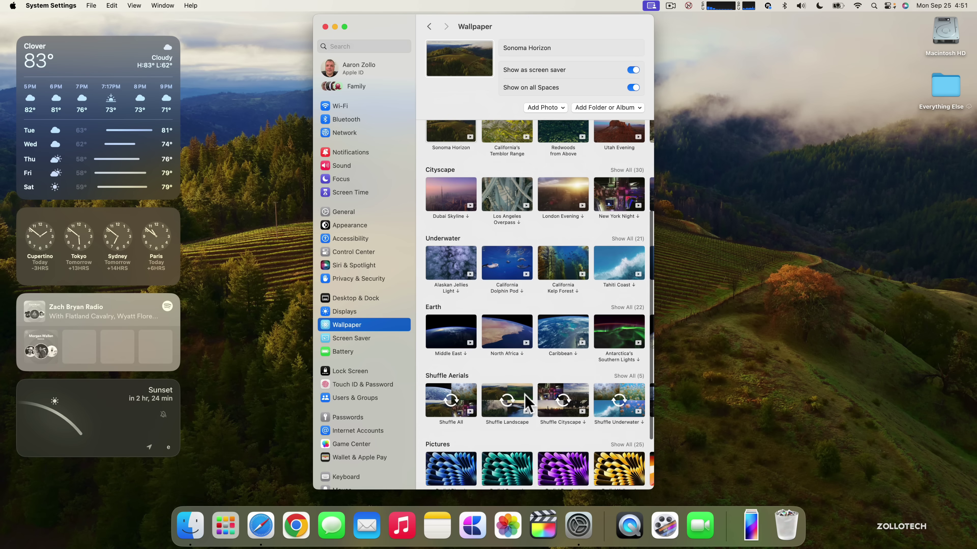
scroll(526, 397, up, 5)
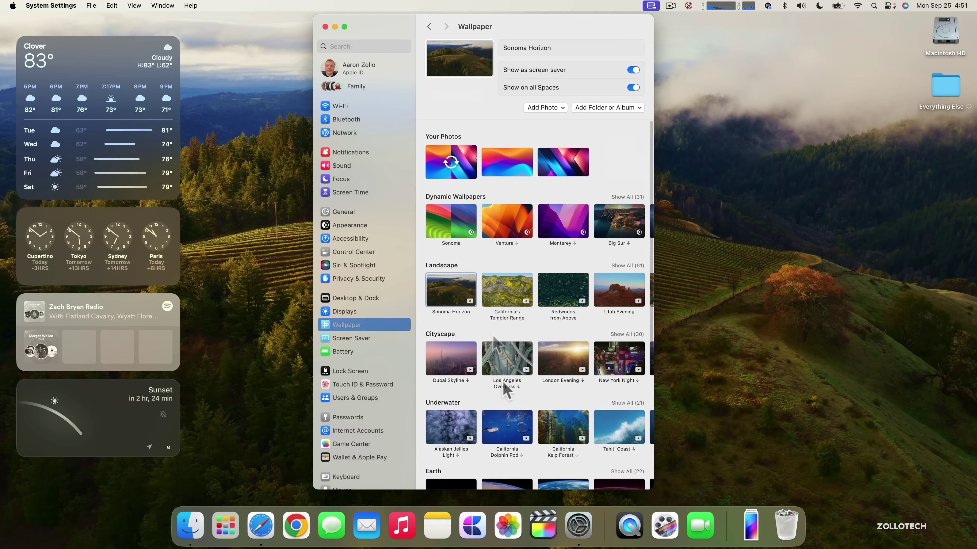
scroll(505, 389, down, 8)
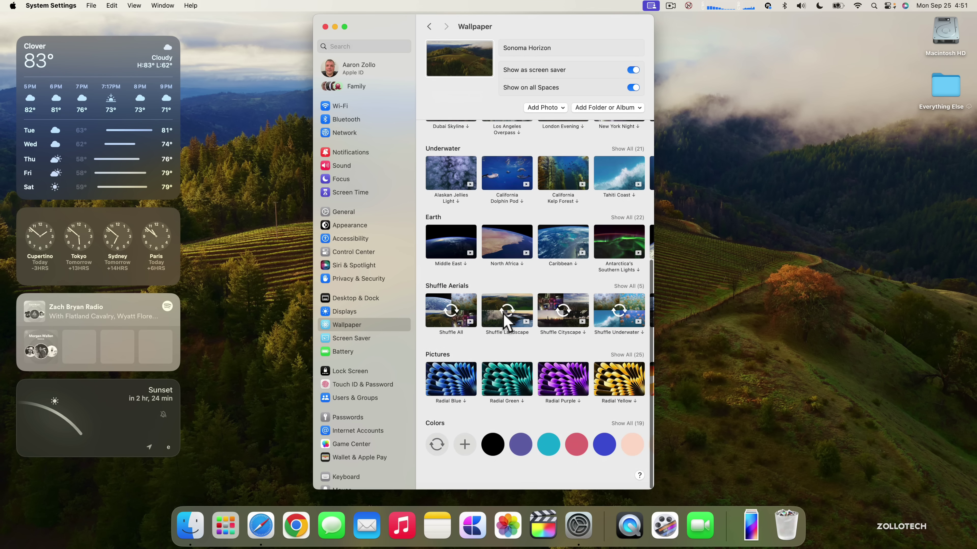
click(504, 312)
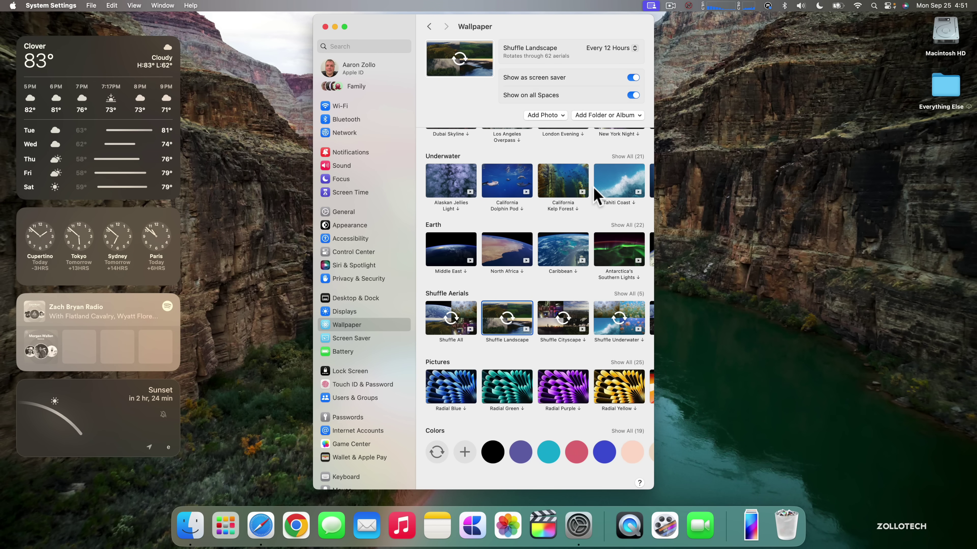
key(super+q)
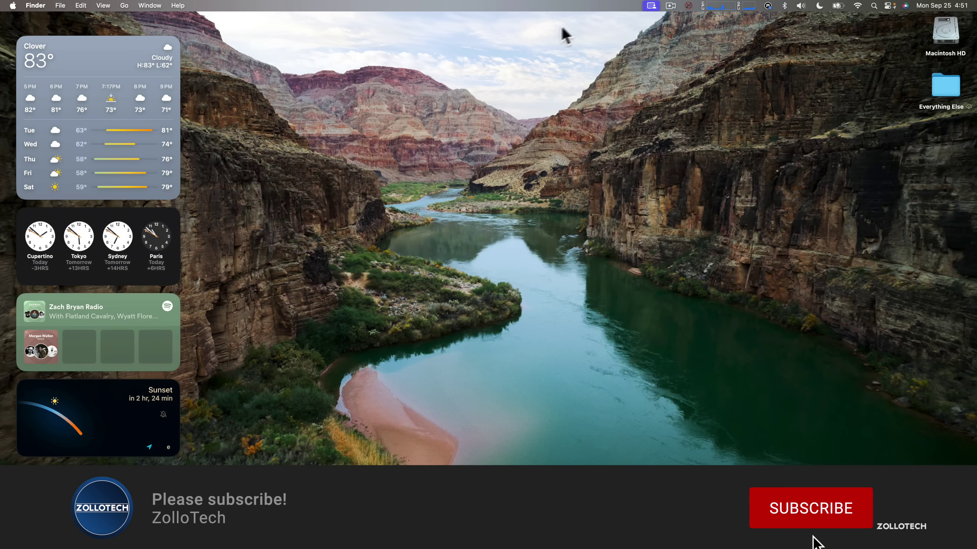